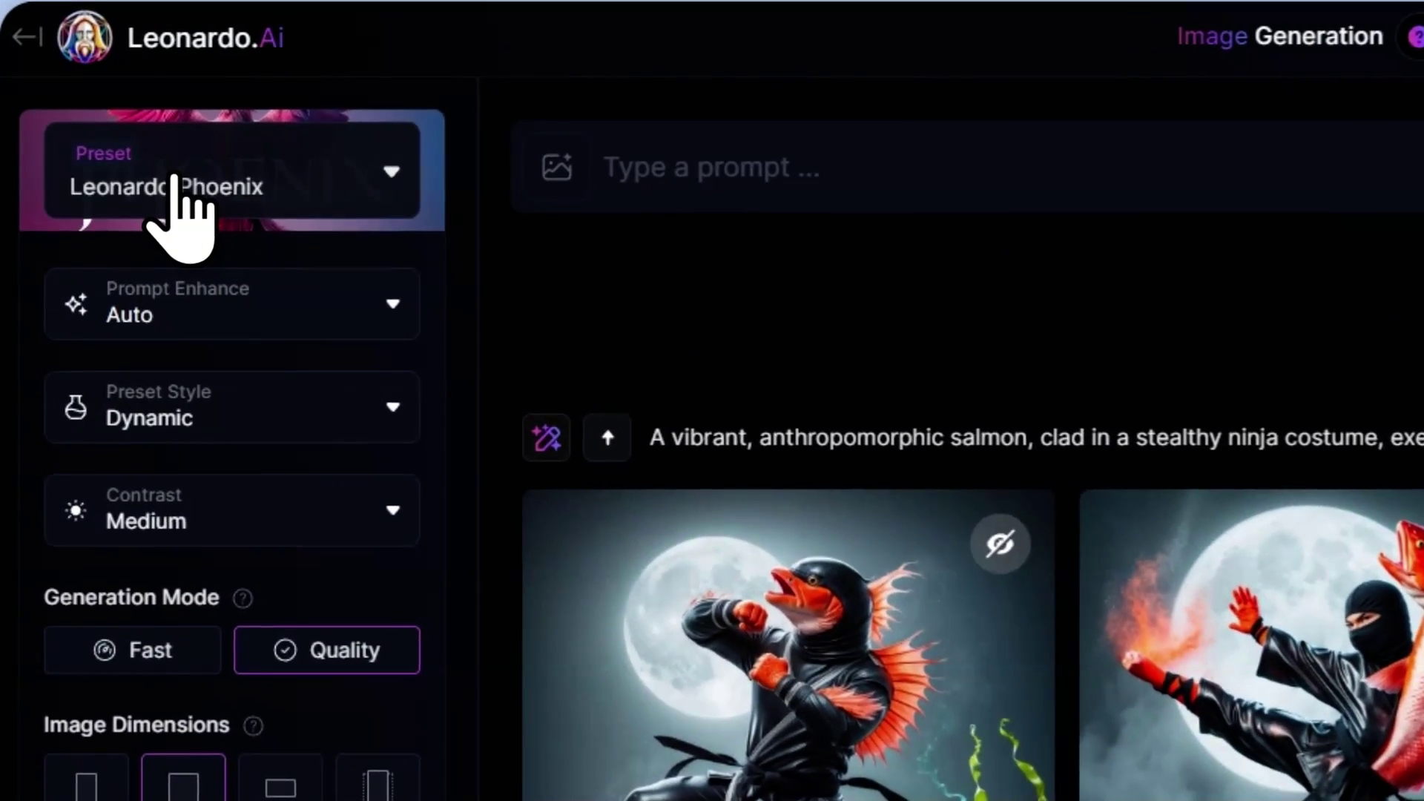
Keep the Leonardo Phoenix preset and automatic prompt enhancement.
click(172, 189)
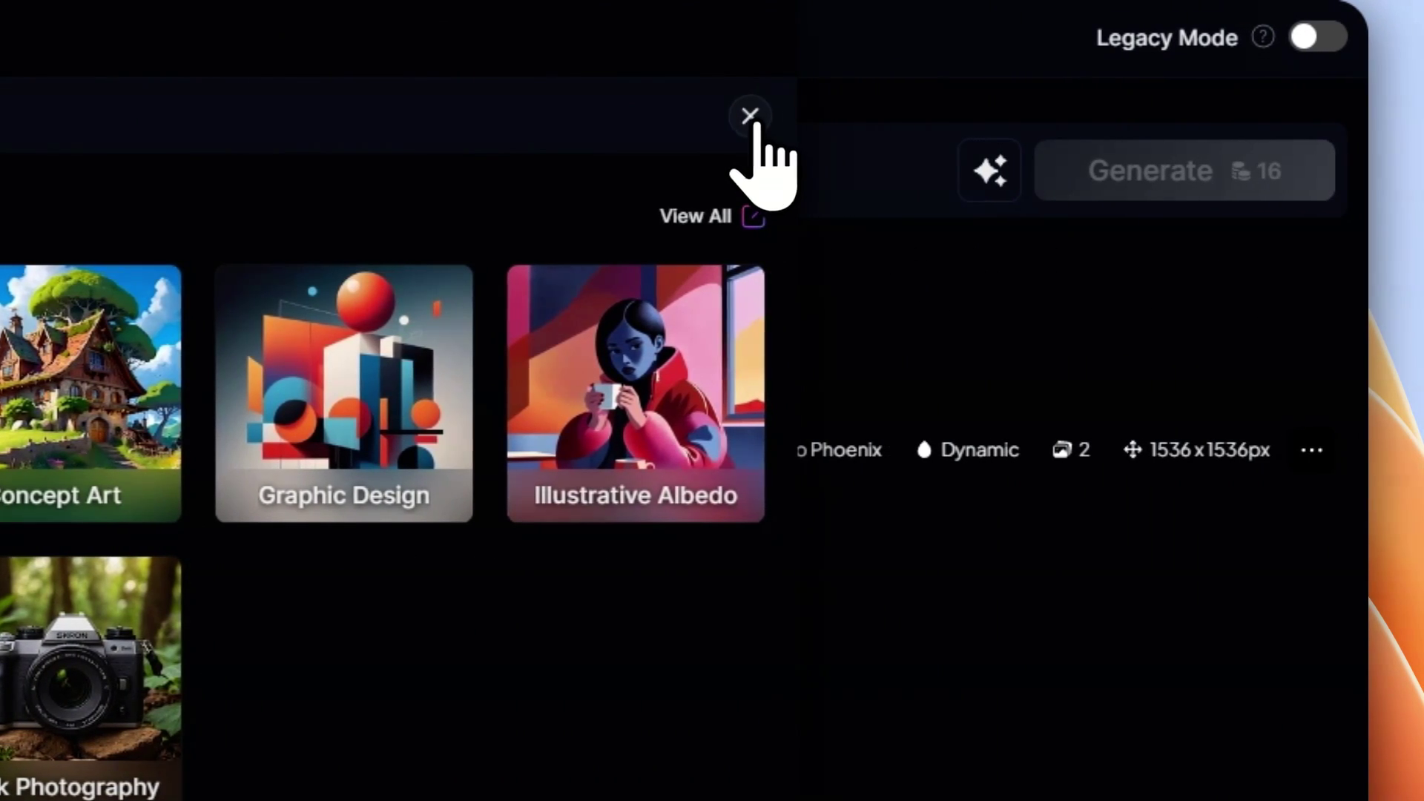
click(753, 116)
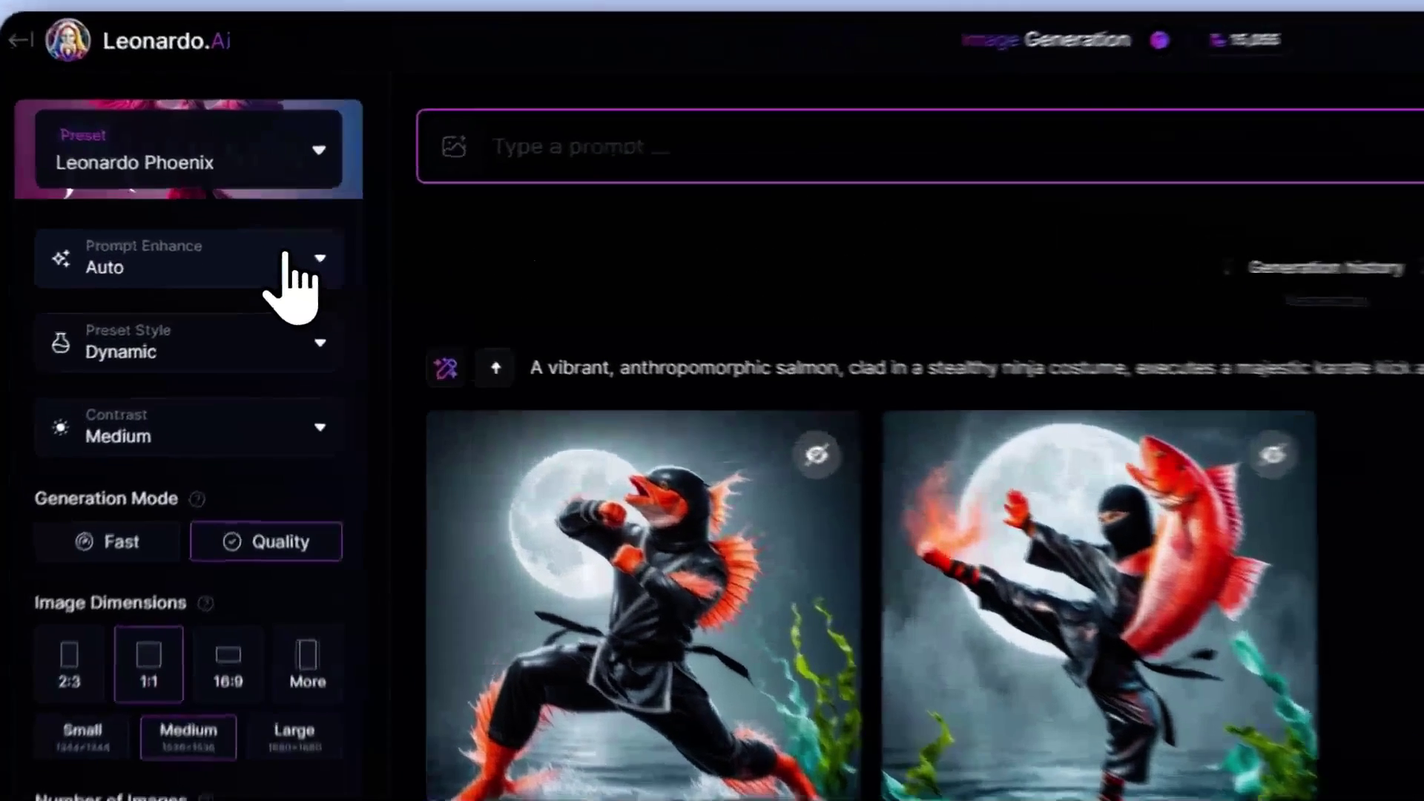
click(184, 191)
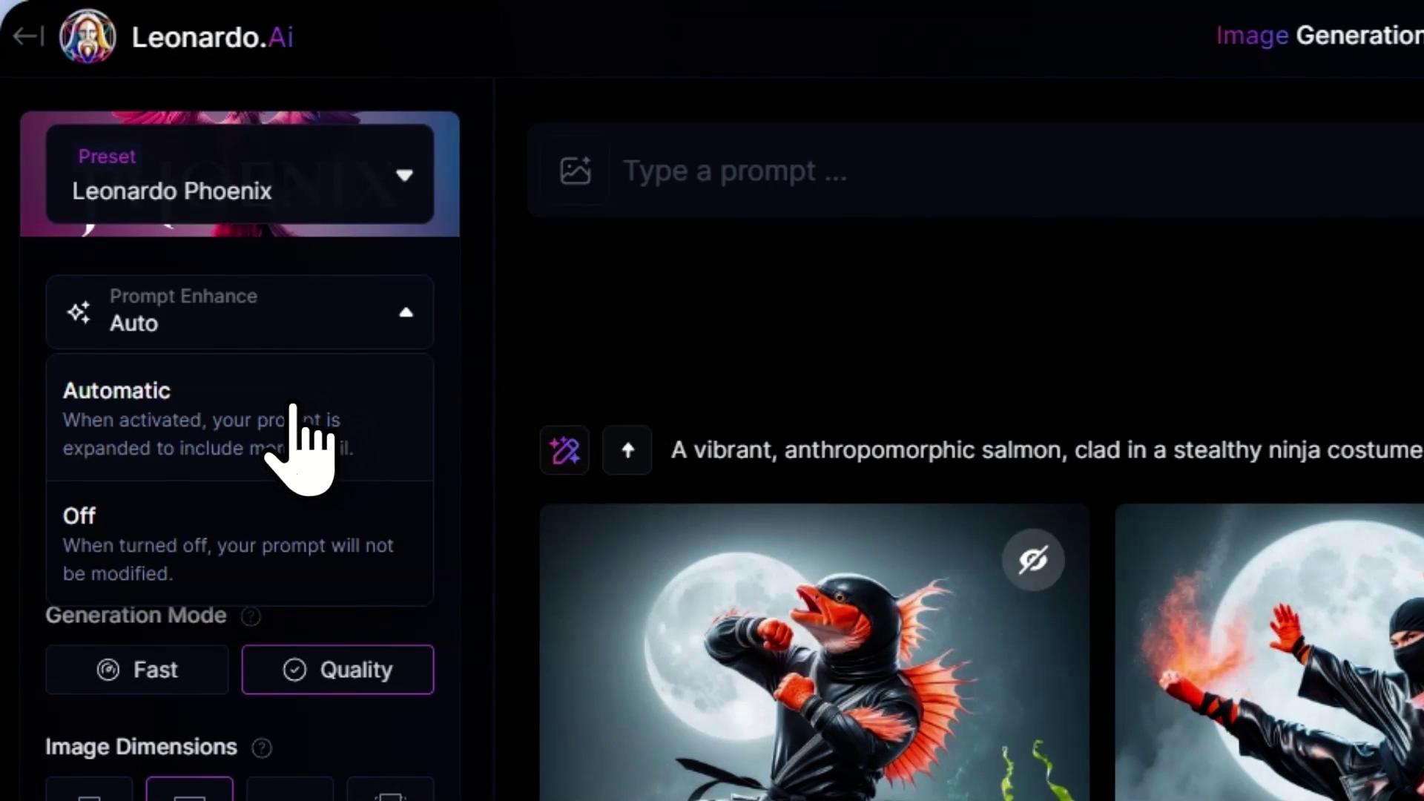
click(924, 379)
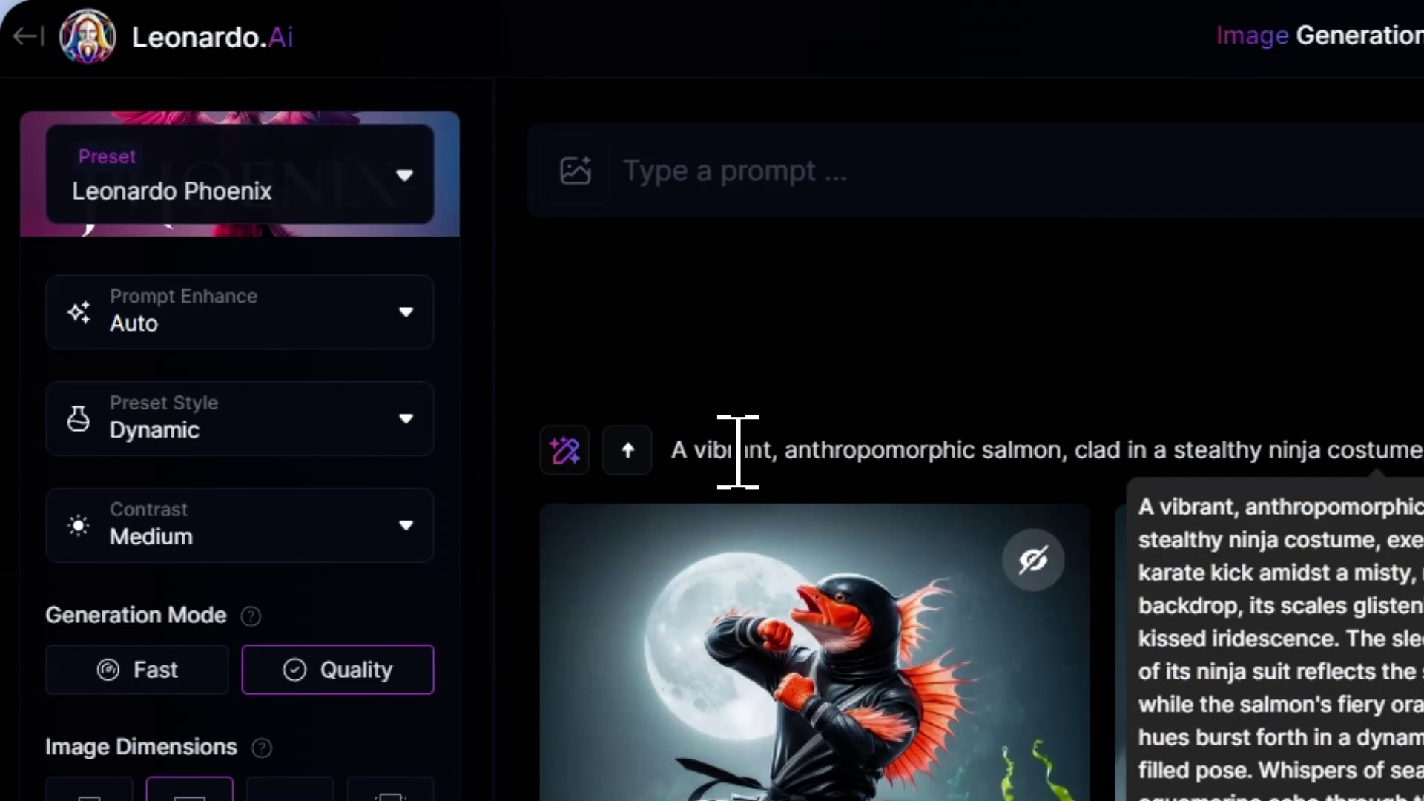
Generate the 'A logo for a bakery called "Joe's Donuts"' prompt, then again at 16:9.
click(733, 171)
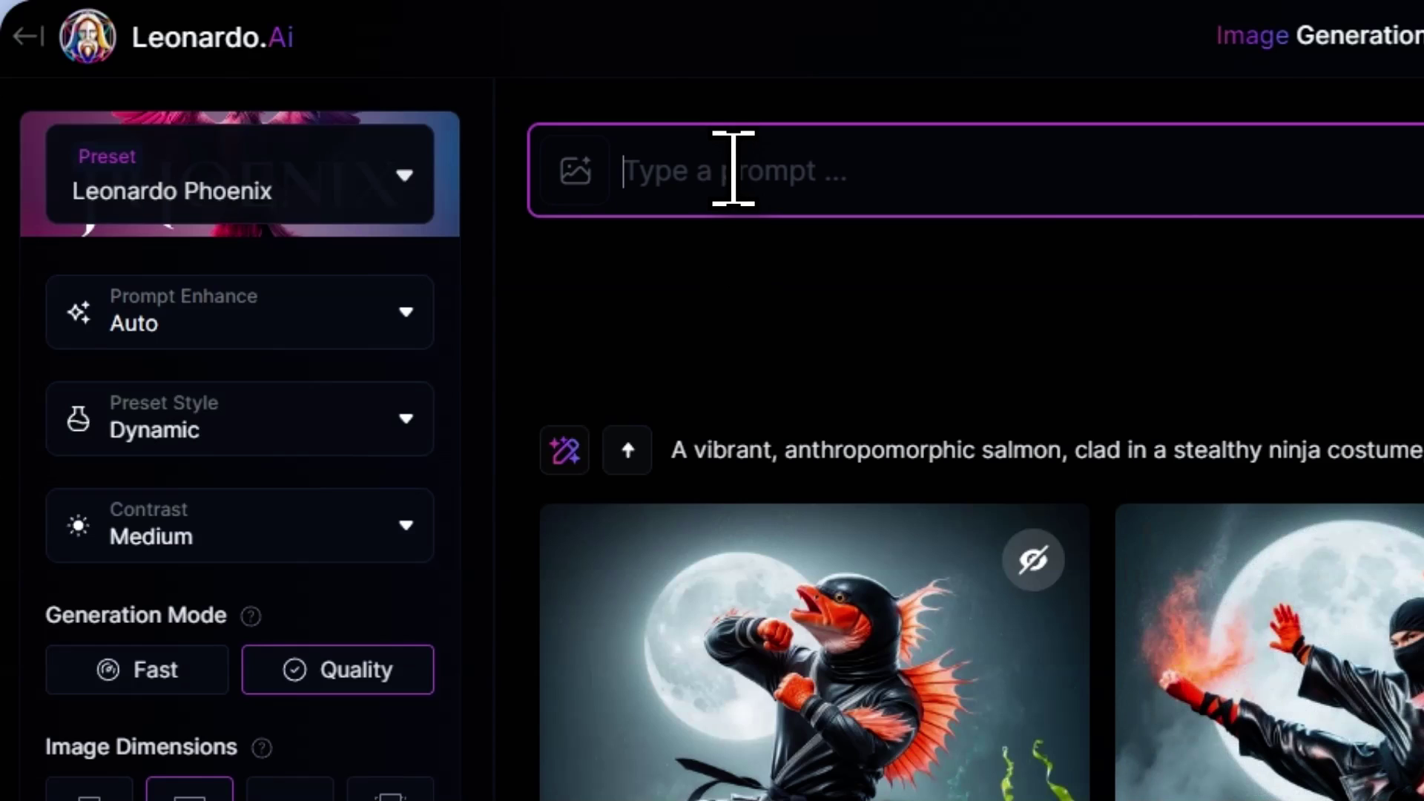
text(A lo)
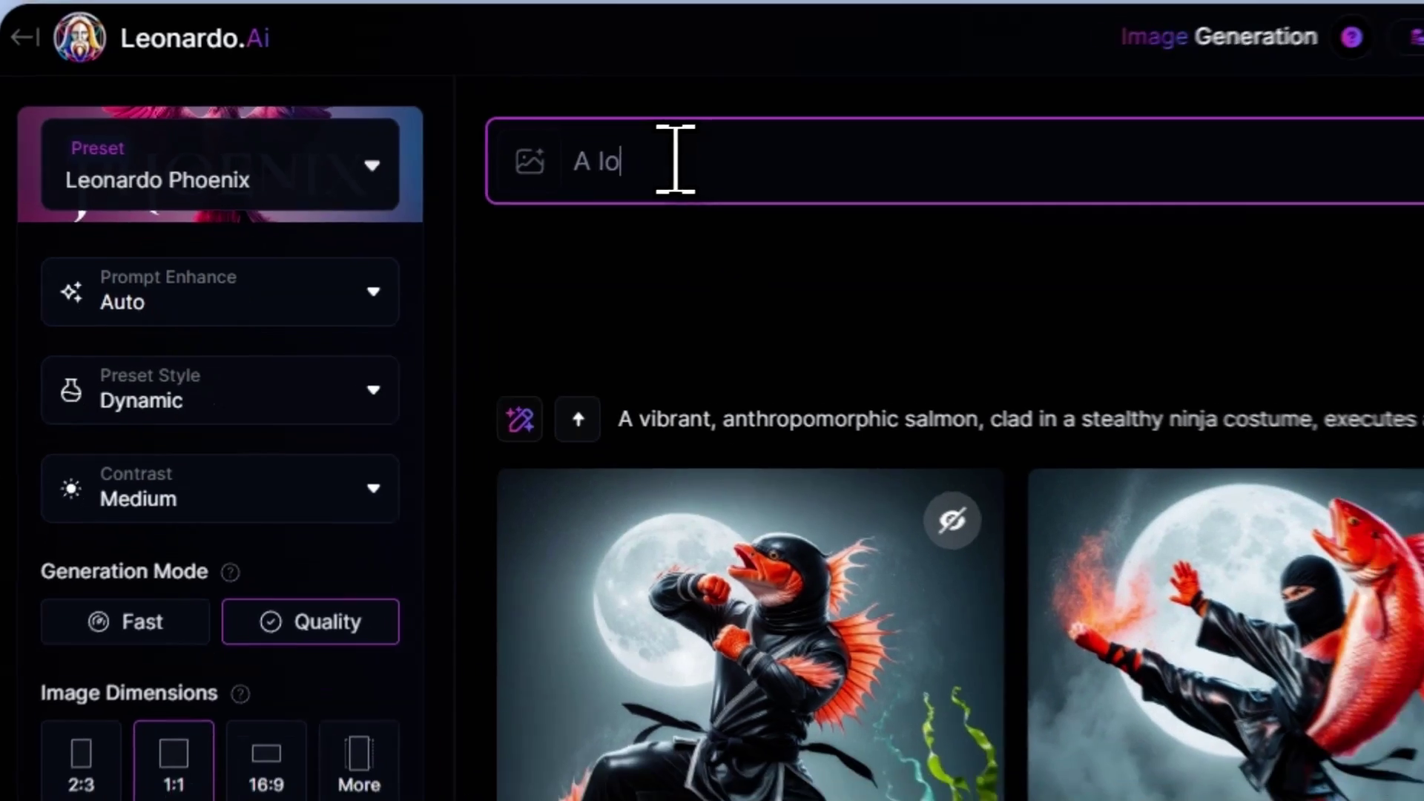
text(go )
text(for a bakery called "Joe's Donuts)
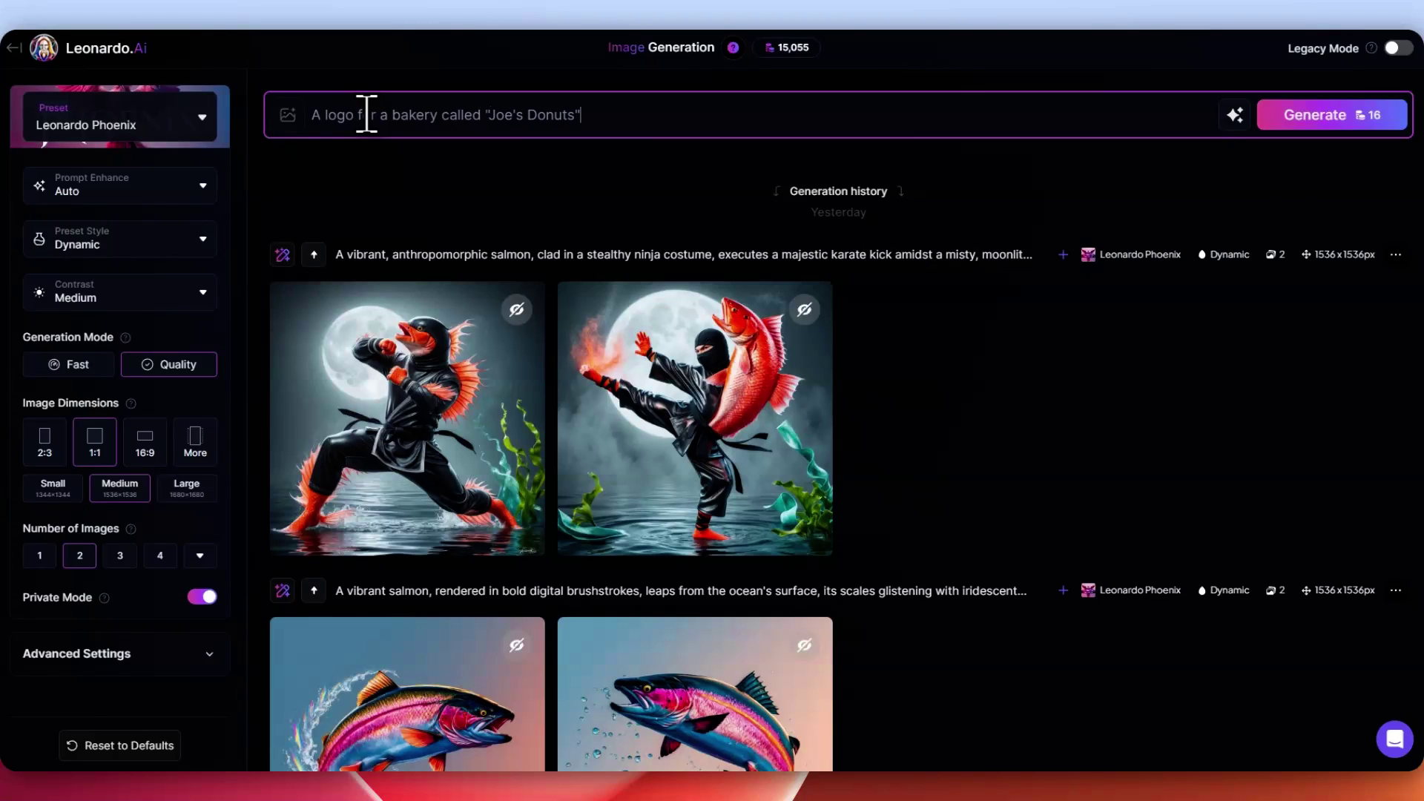
key(Return)
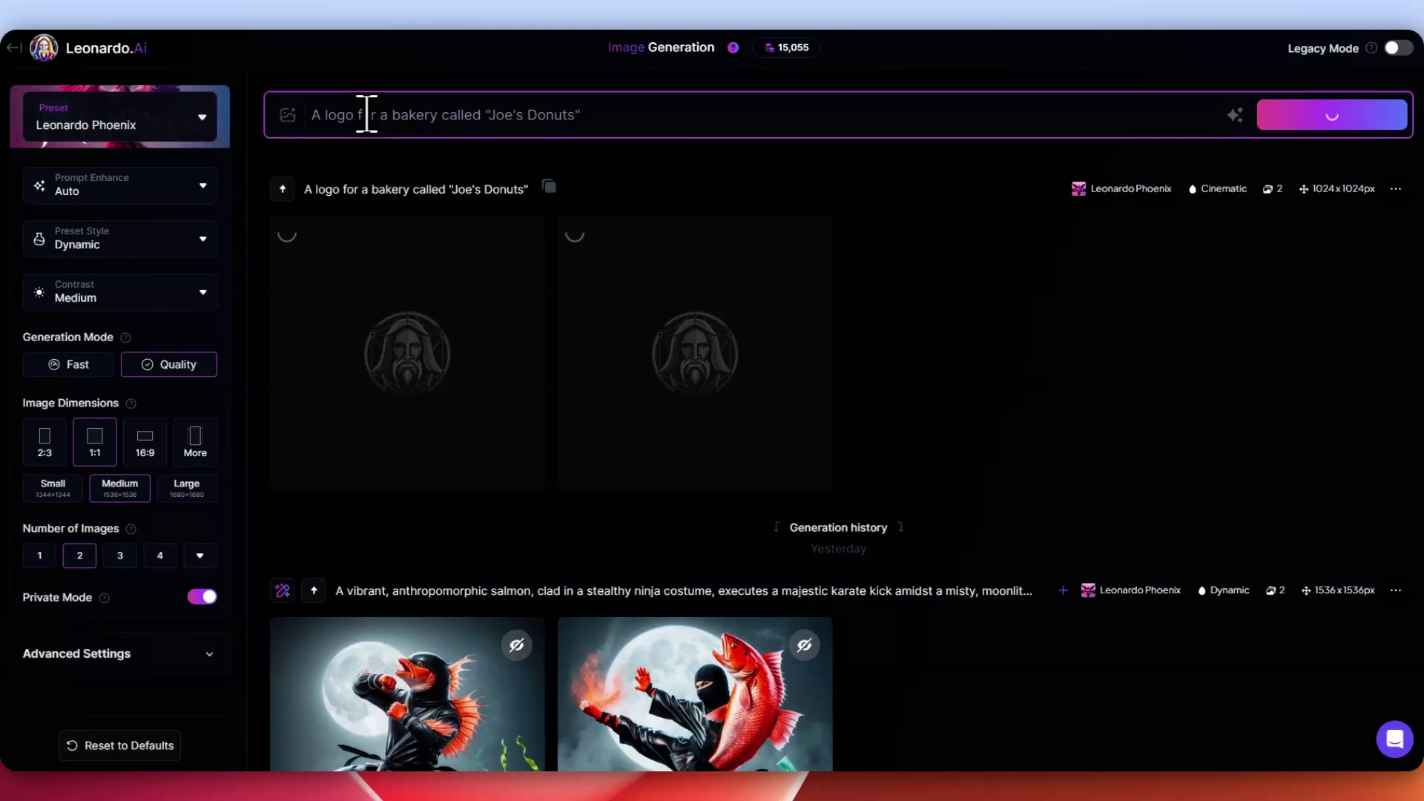
click(143, 443)
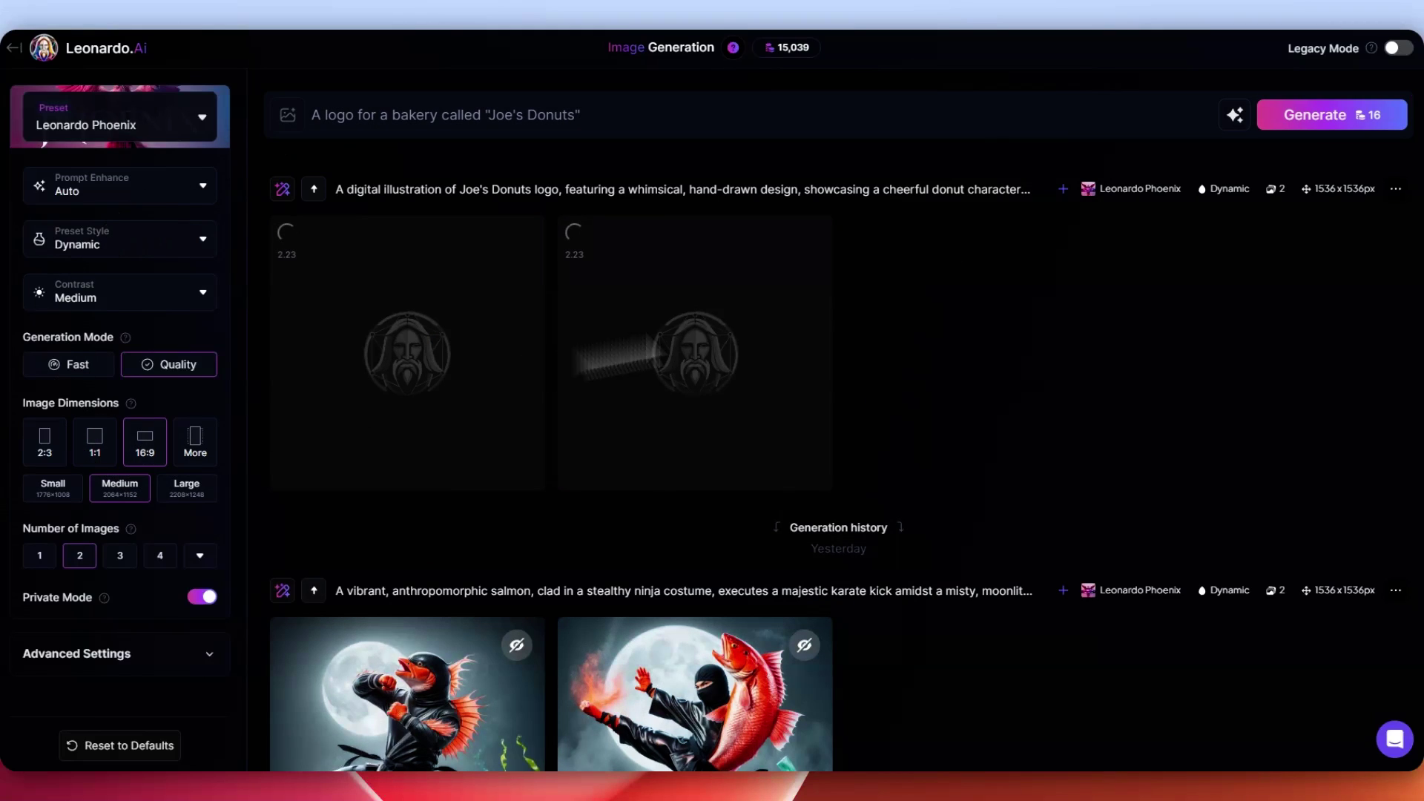
click(1341, 121)
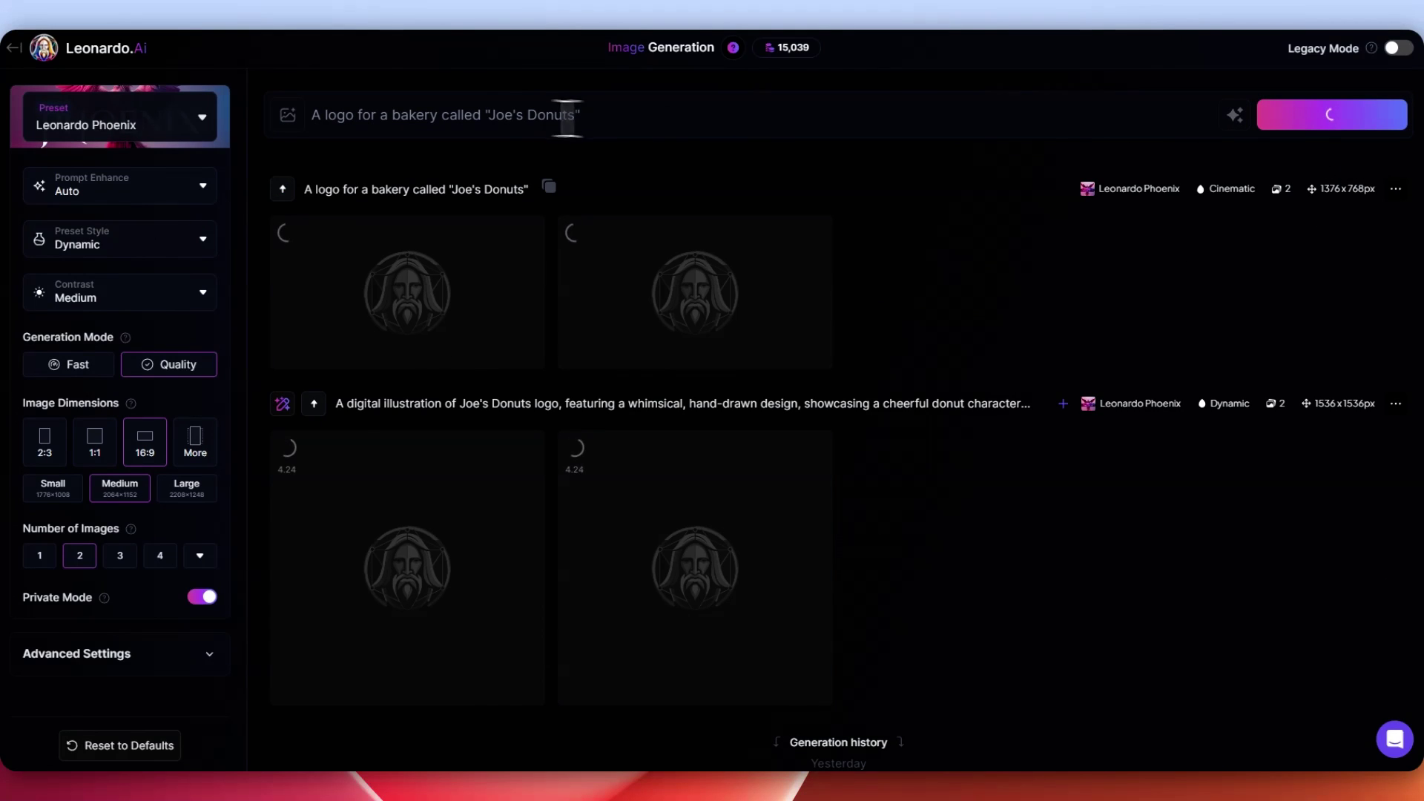
Replace 'logo' with 'cover photo for facebook' in the prompt and generate.
double_click(337, 114)
key(BackSpace)
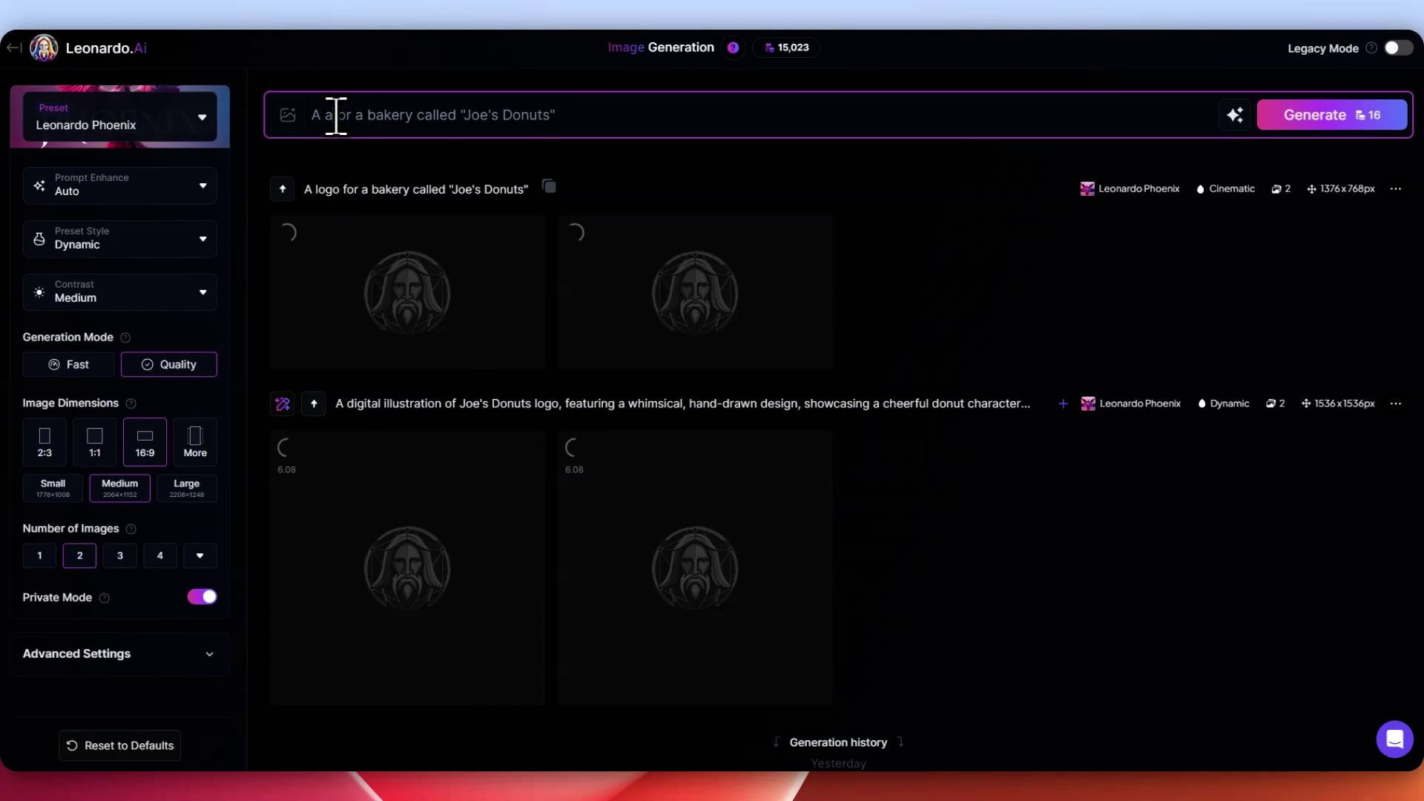
text(cover photo )
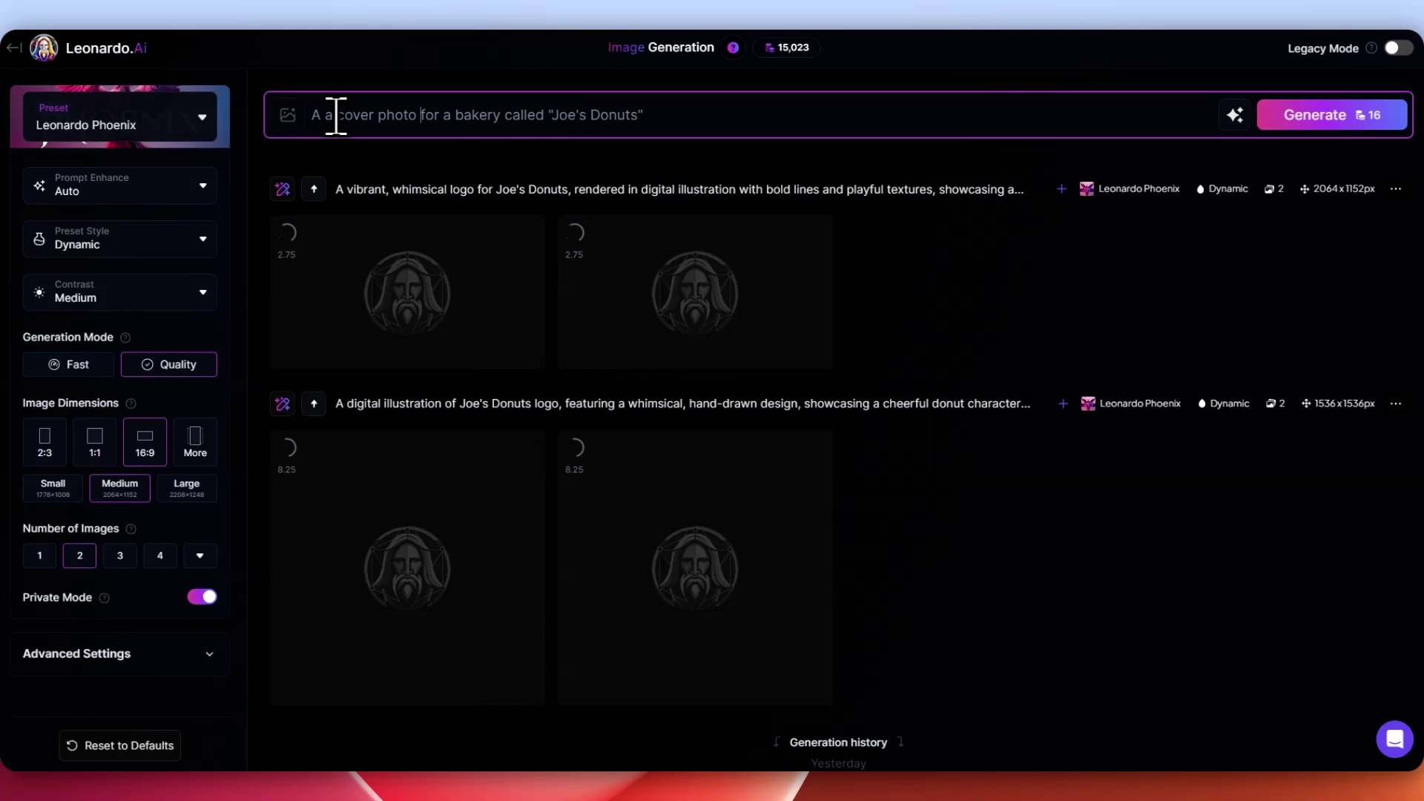
text(for faceboofor a bakery)
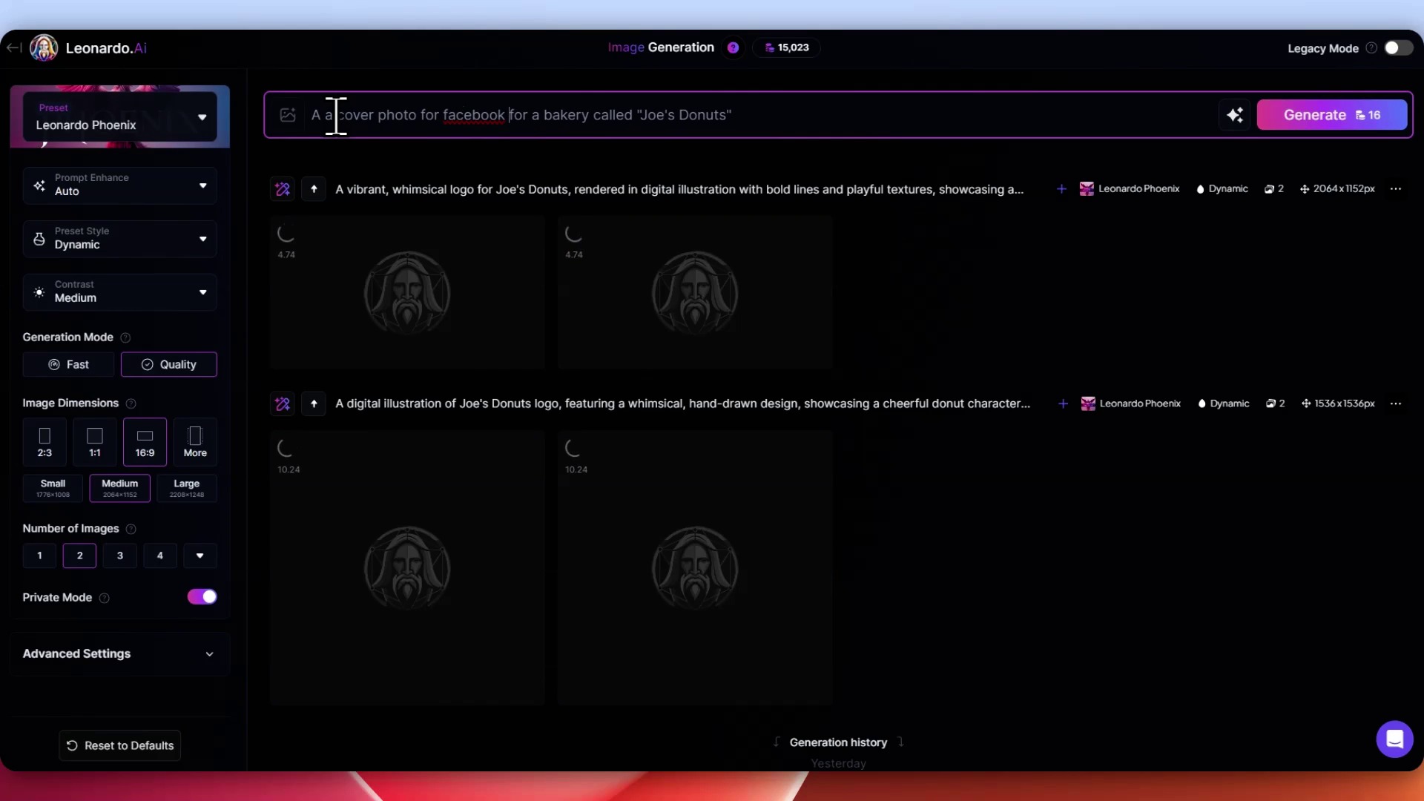
click(1344, 116)
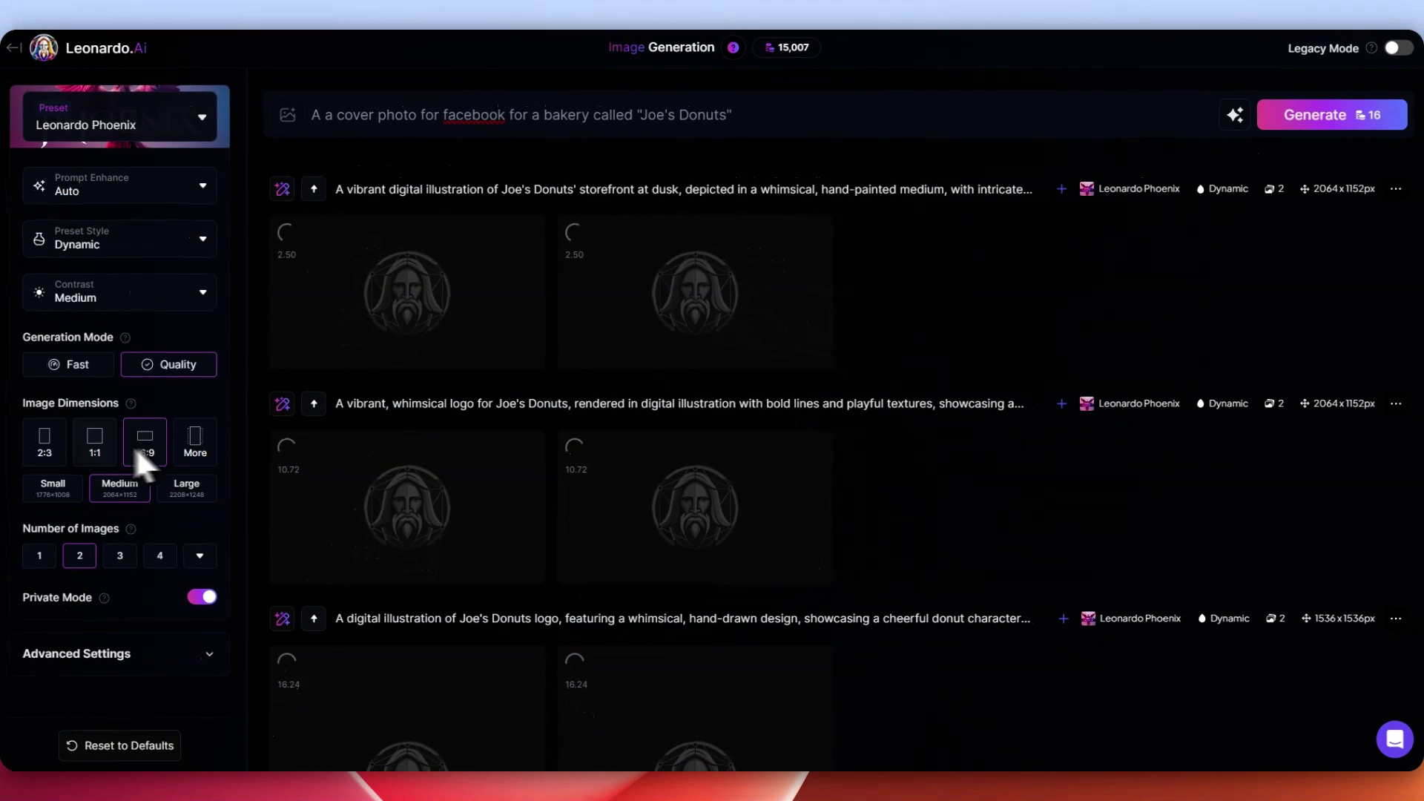
Regenerate the Facebook cover photo at portrait 2:3 dimensions.
click(65, 457)
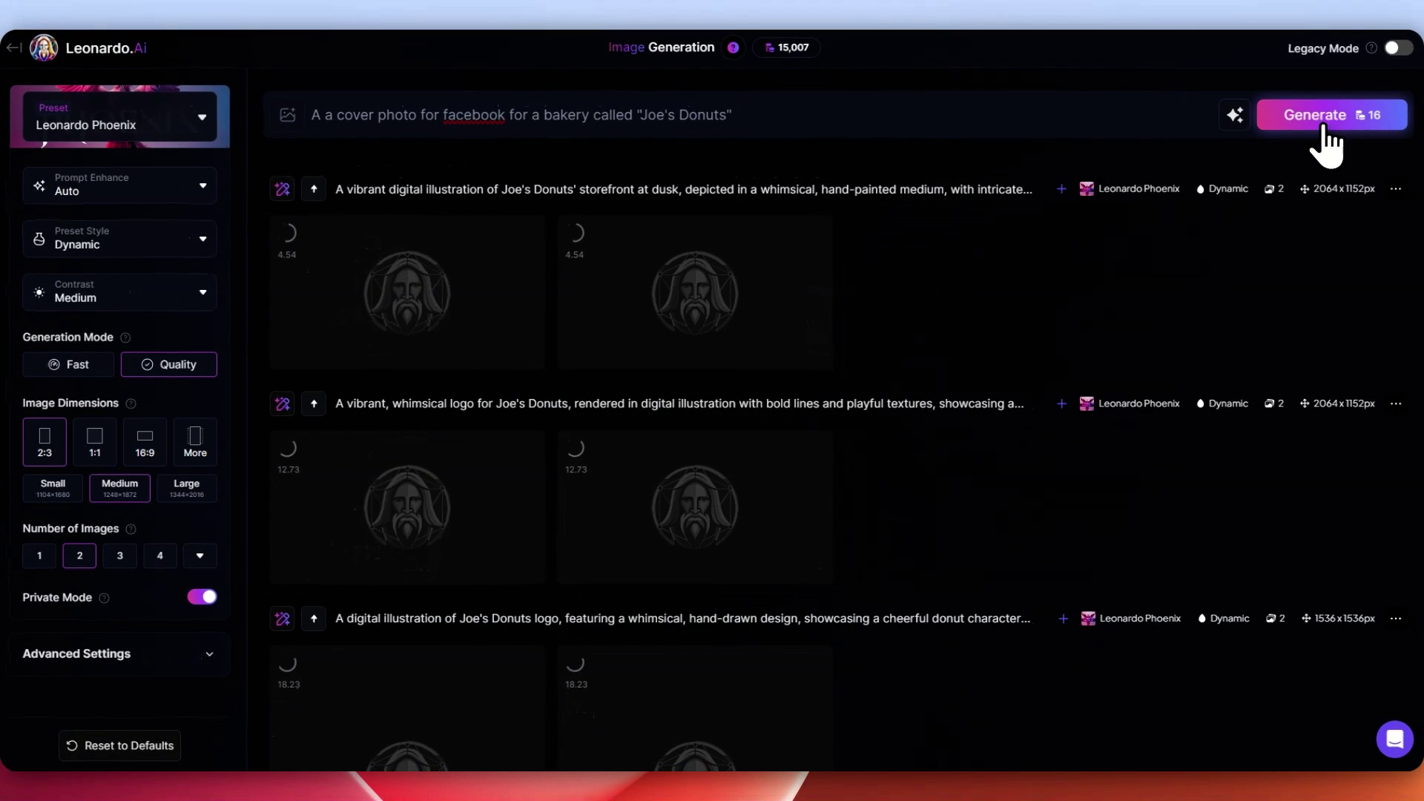
click(1291, 123)
click(763, 115)
text(, several delicious donuts with sprinkes)
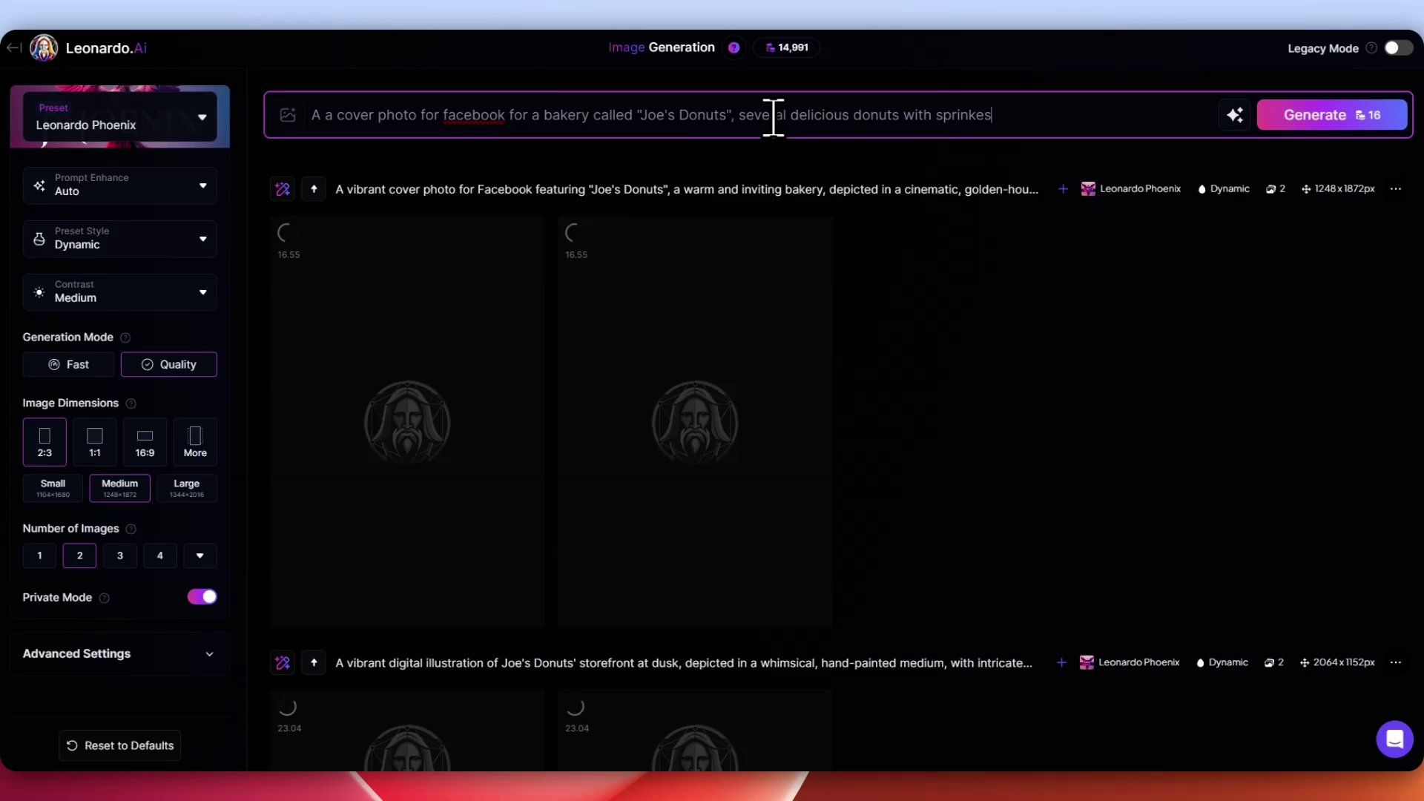
text(l)
Submit the prompt ending 'several delicious donuts with sprinkles' and generate a second batch.
key(Return)
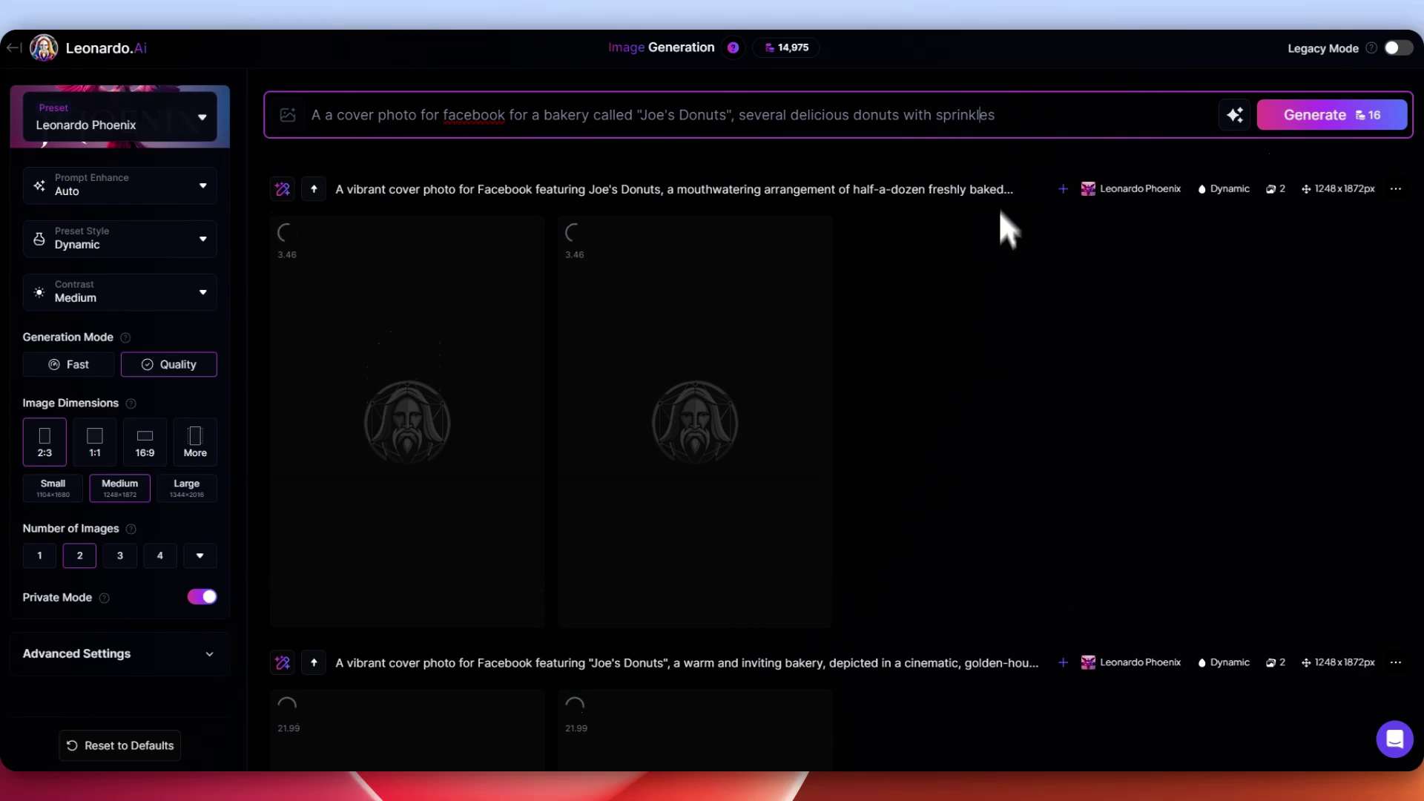
click(1291, 120)
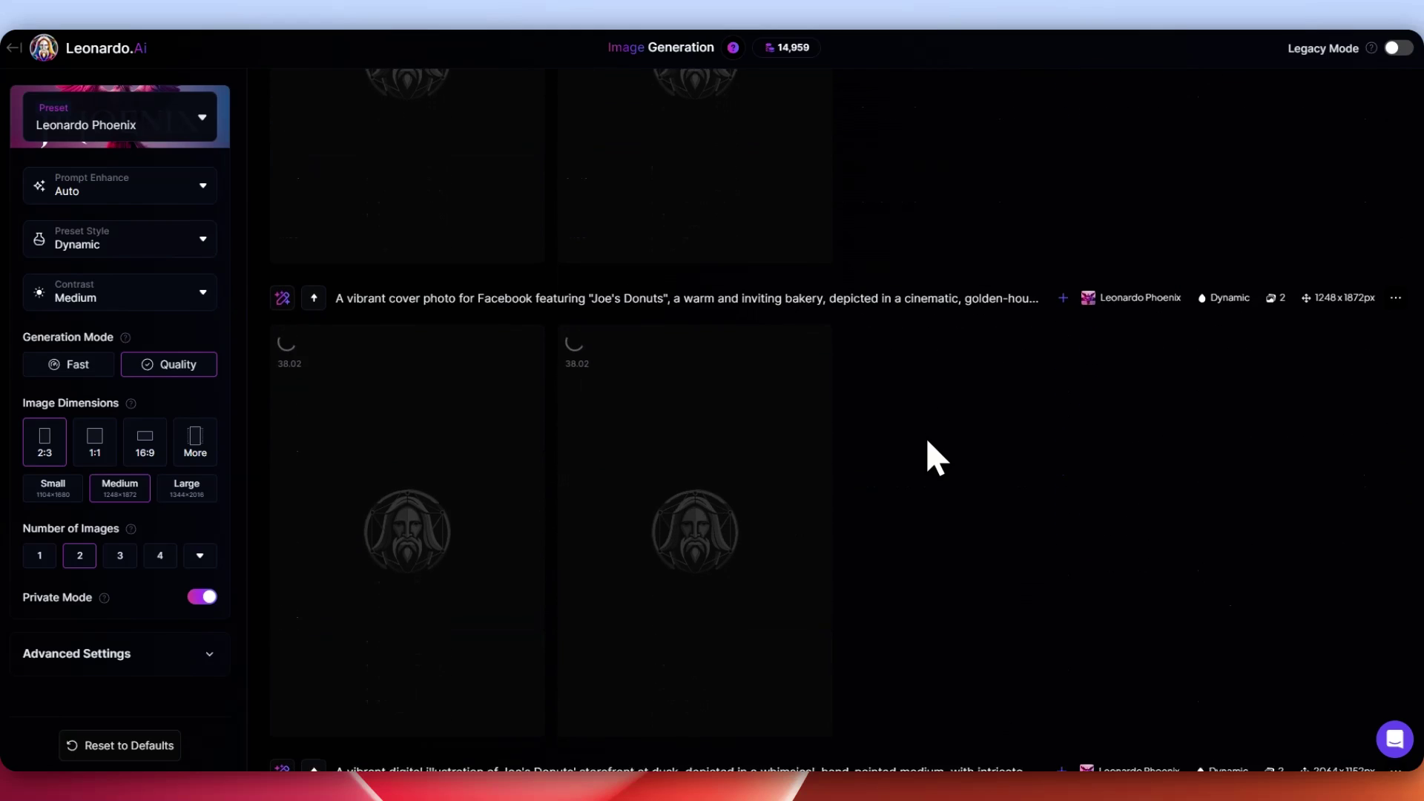
scroll(926, 437, down, 2)
scroll(926, 437, down, 1)
scroll(1018, 524, down, 1)
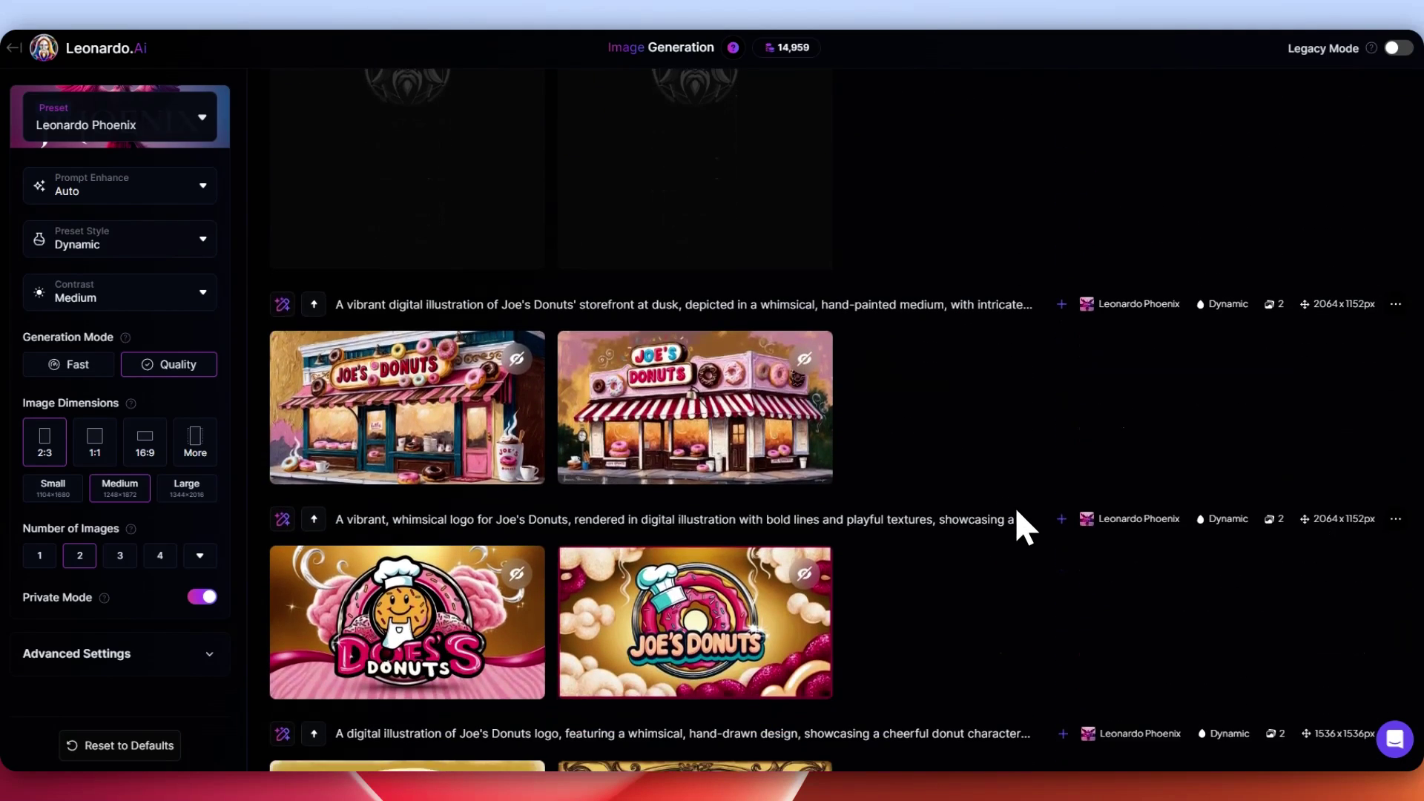
scroll(1002, 519, down, 1)
scroll(897, 489, down, 1)
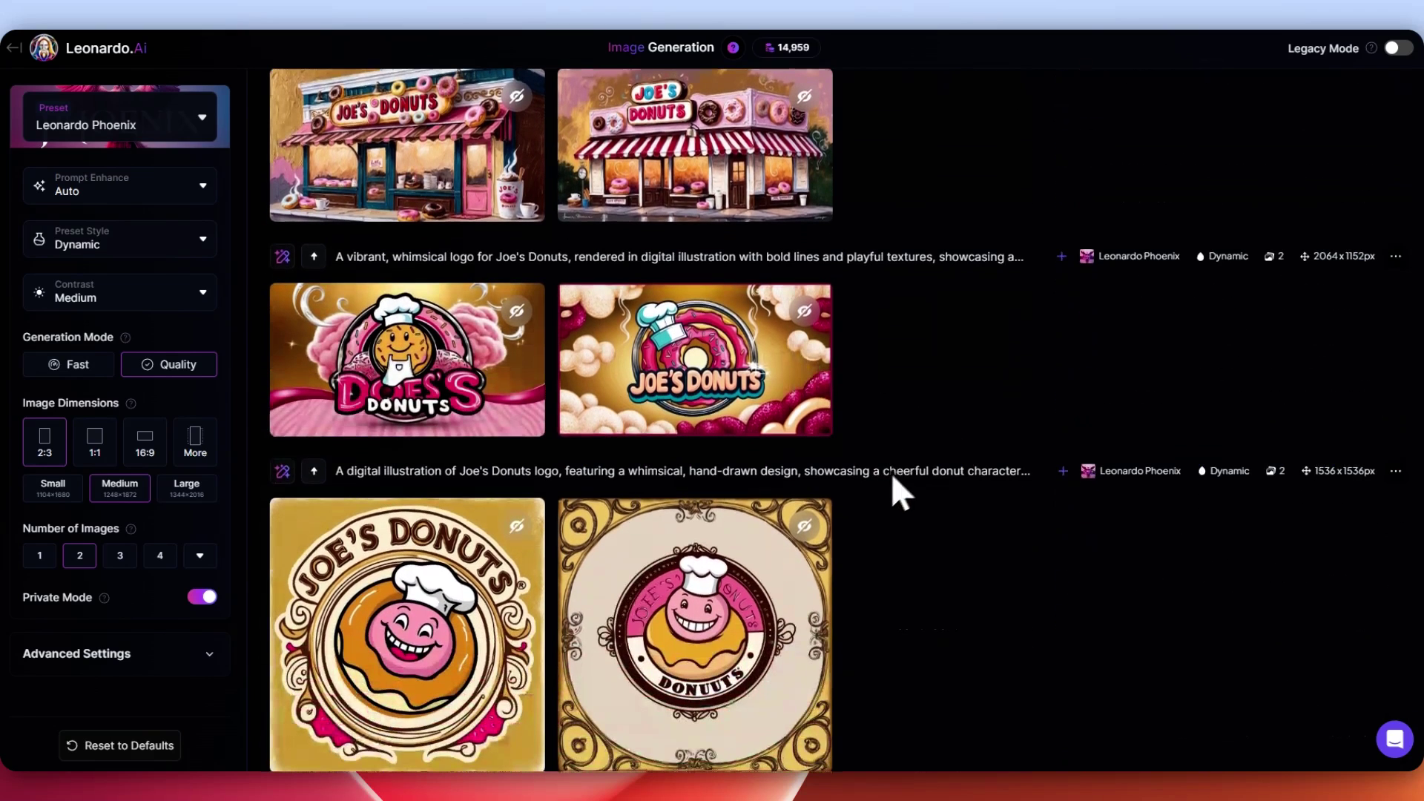
click(365, 606)
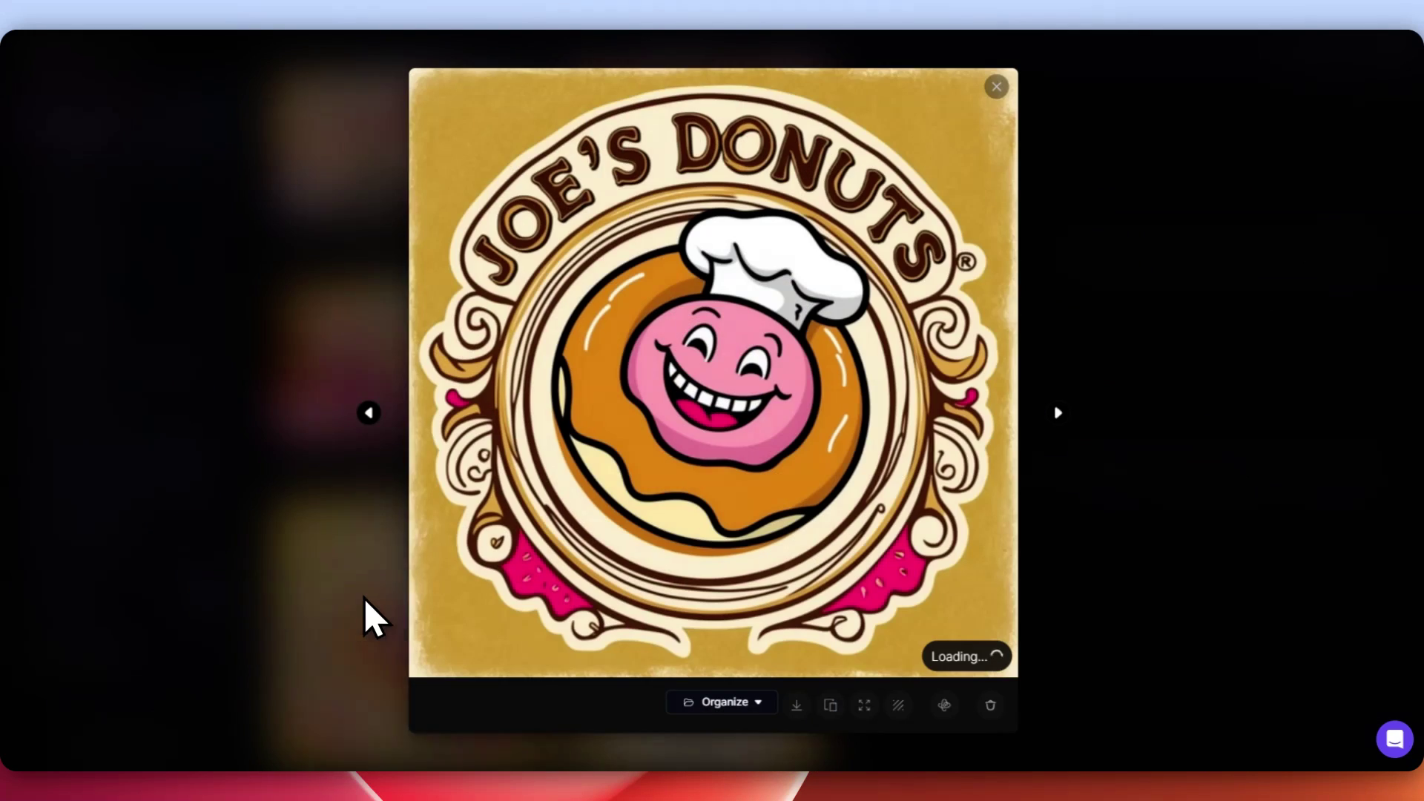
click(1065, 413)
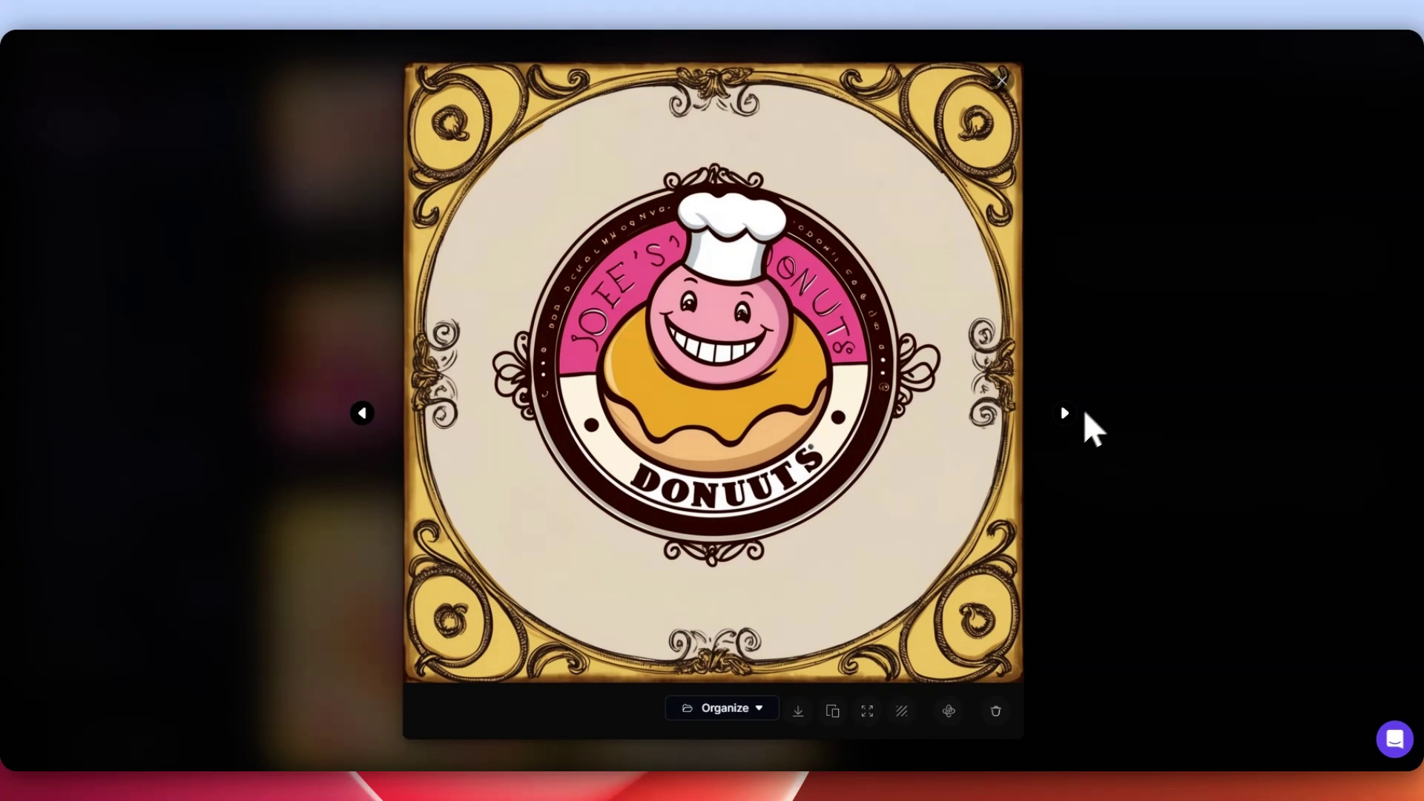
click(1287, 310)
mouse_move(408, 360)
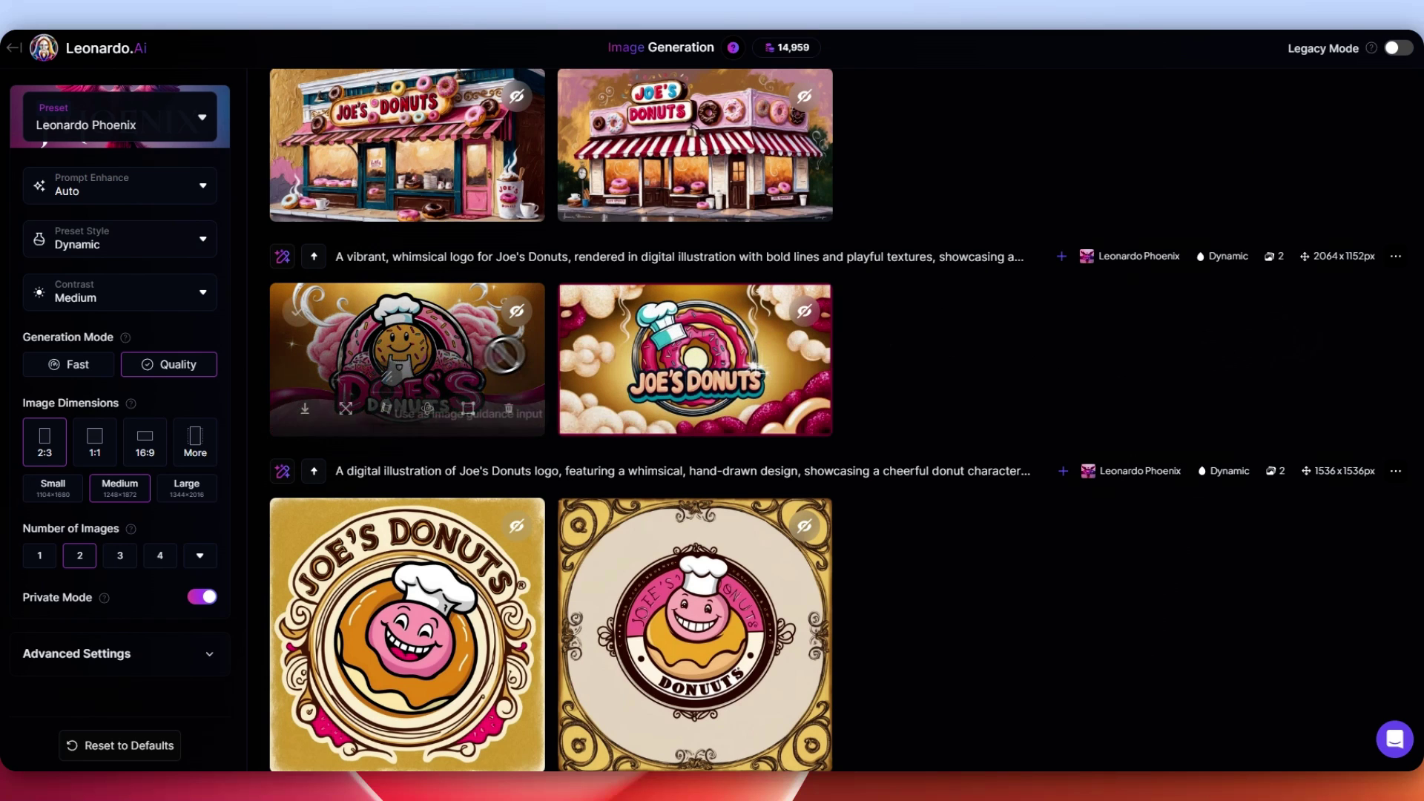
click(437, 352)
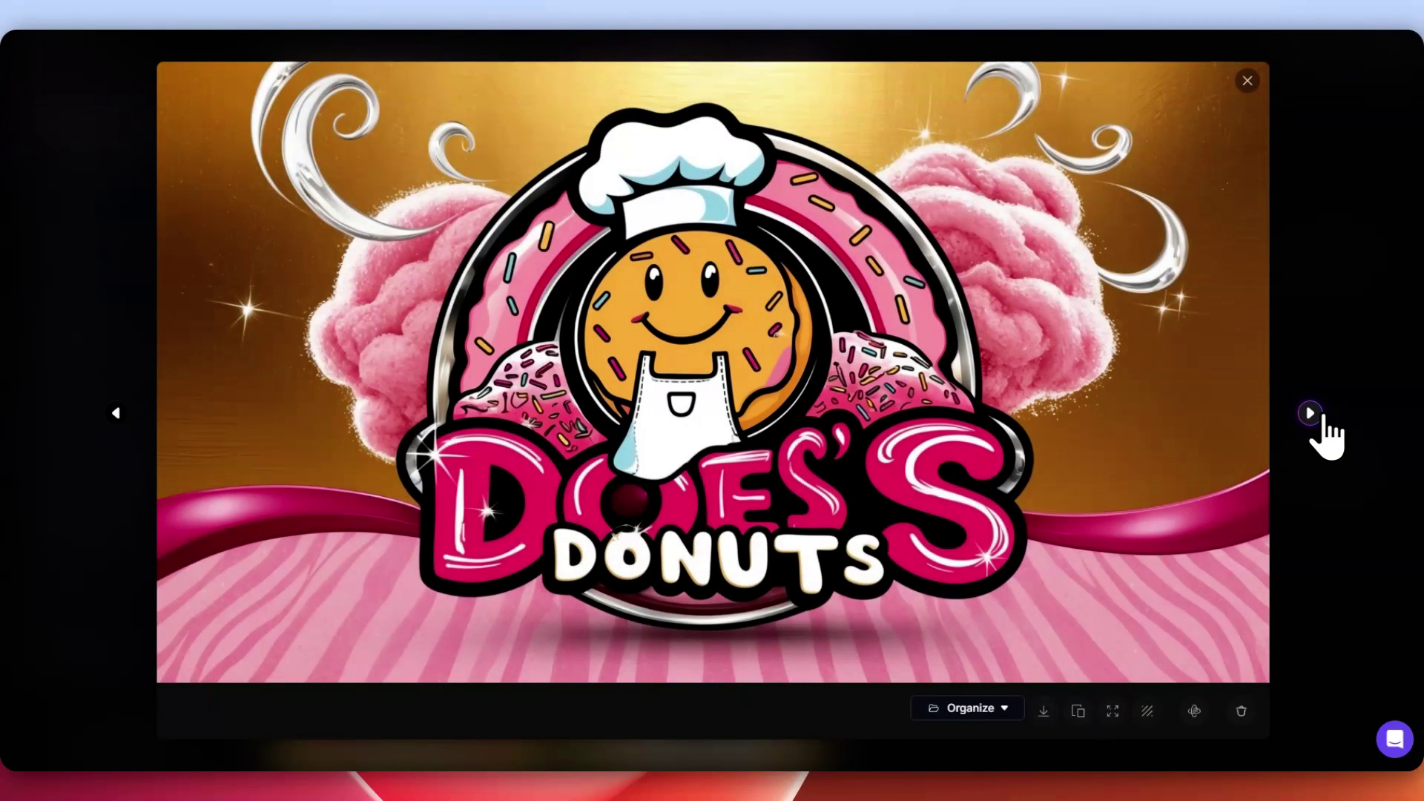
click(1314, 415)
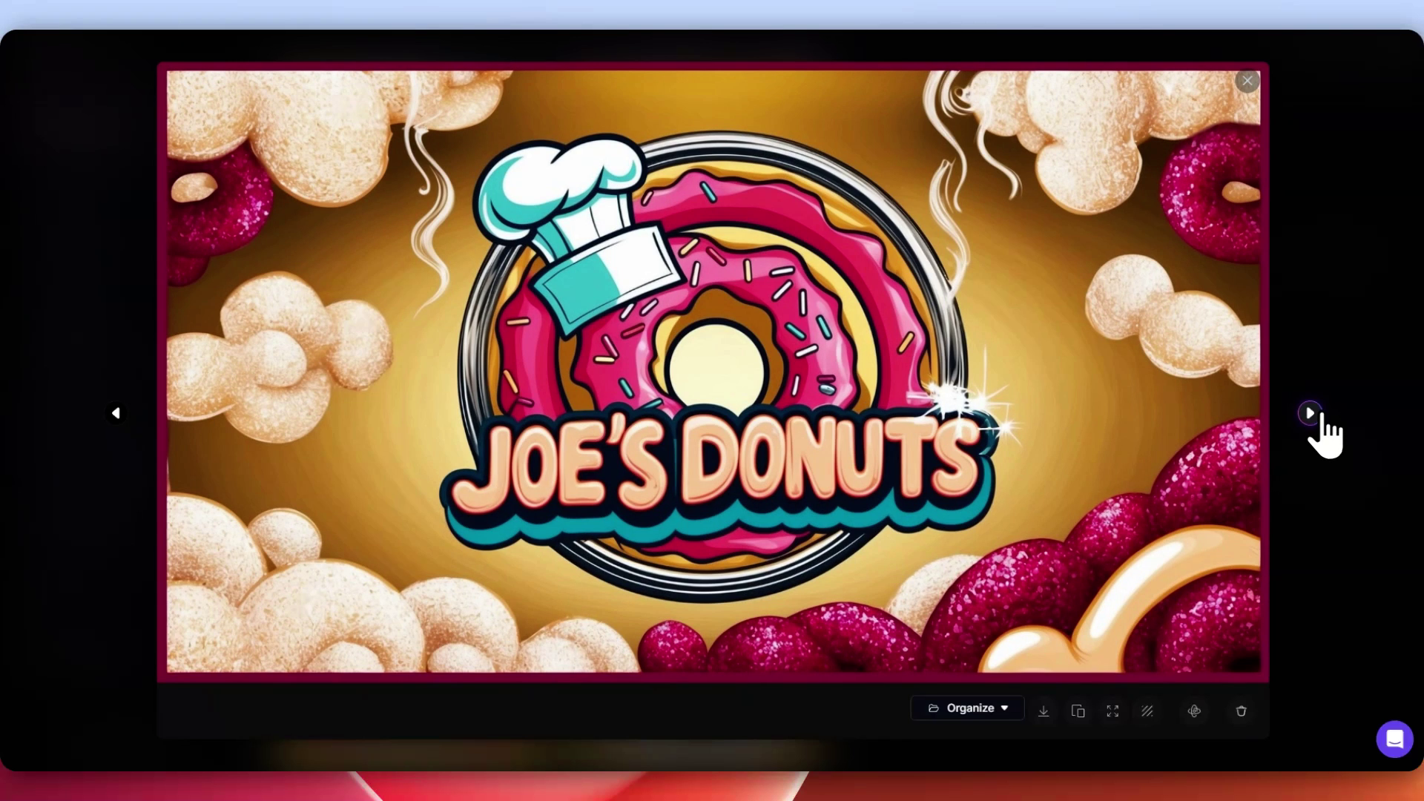
click(1359, 337)
scroll(1086, 330, up, 1)
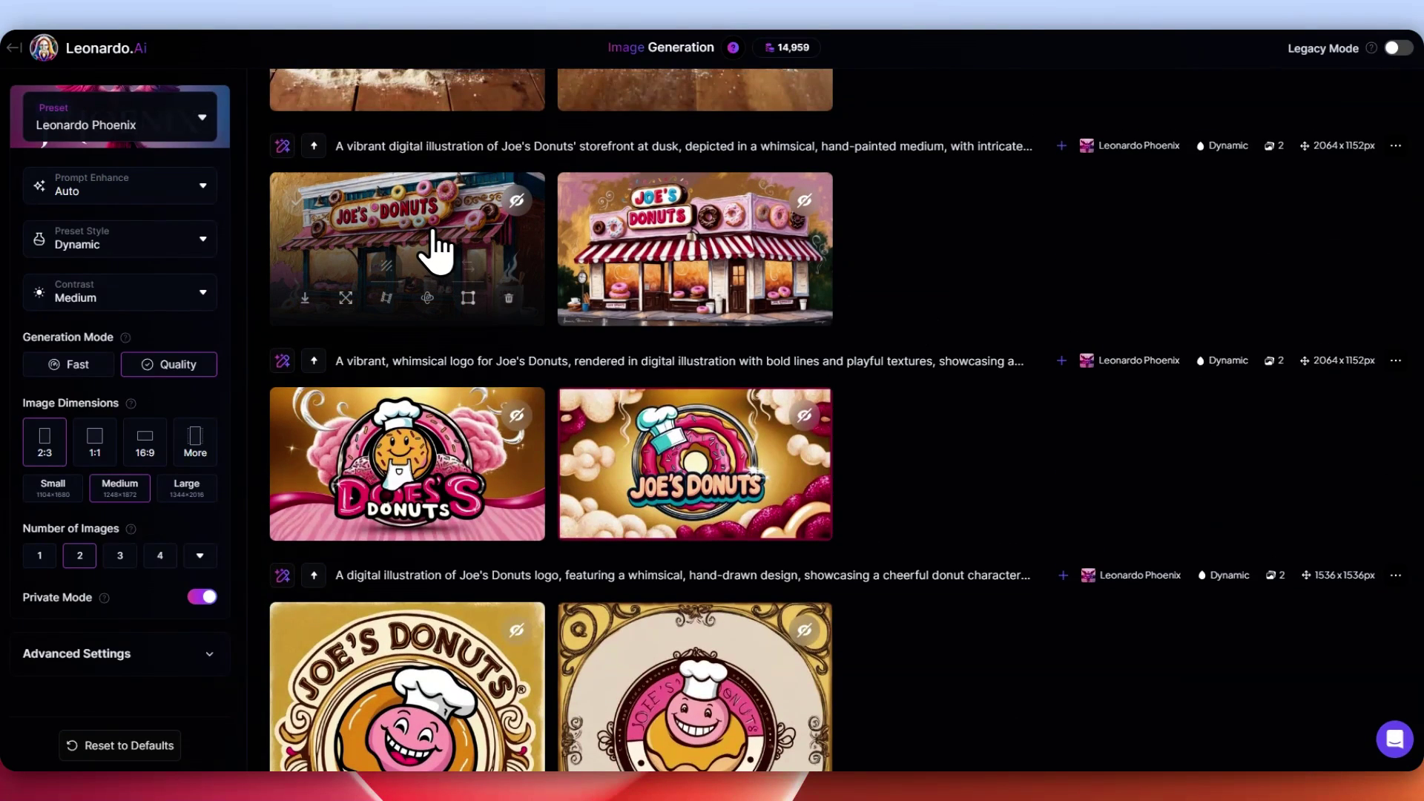
click(436, 257)
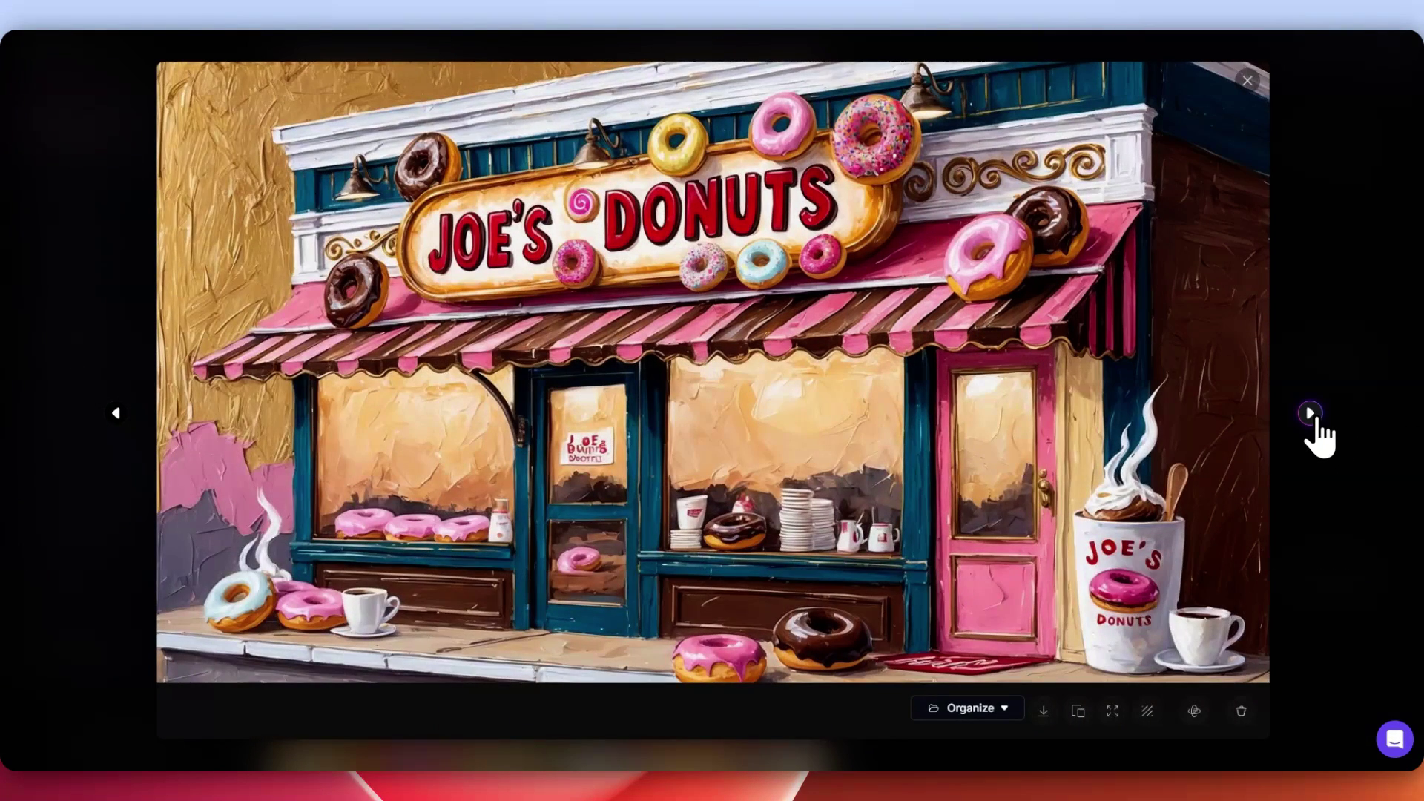
click(1314, 416)
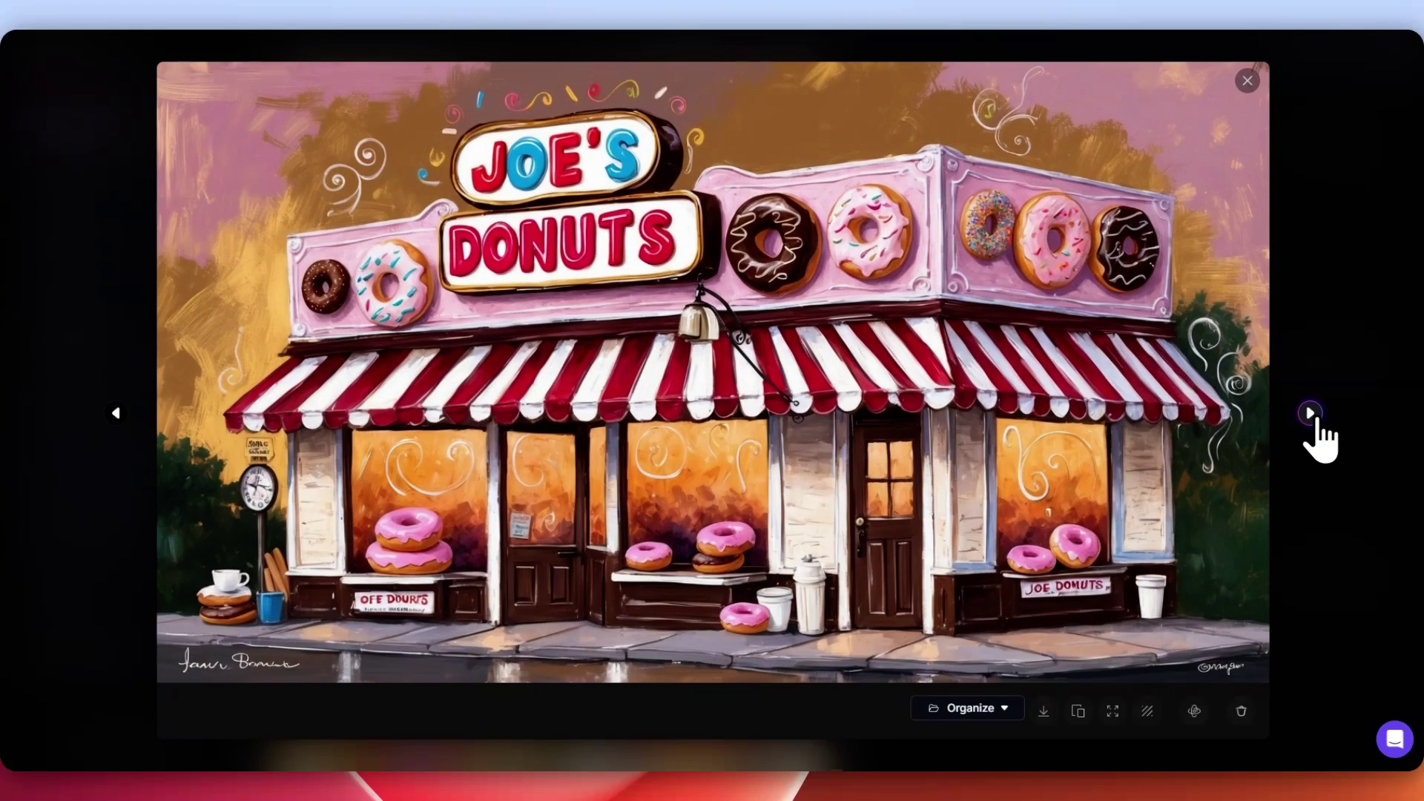
click(1322, 230)
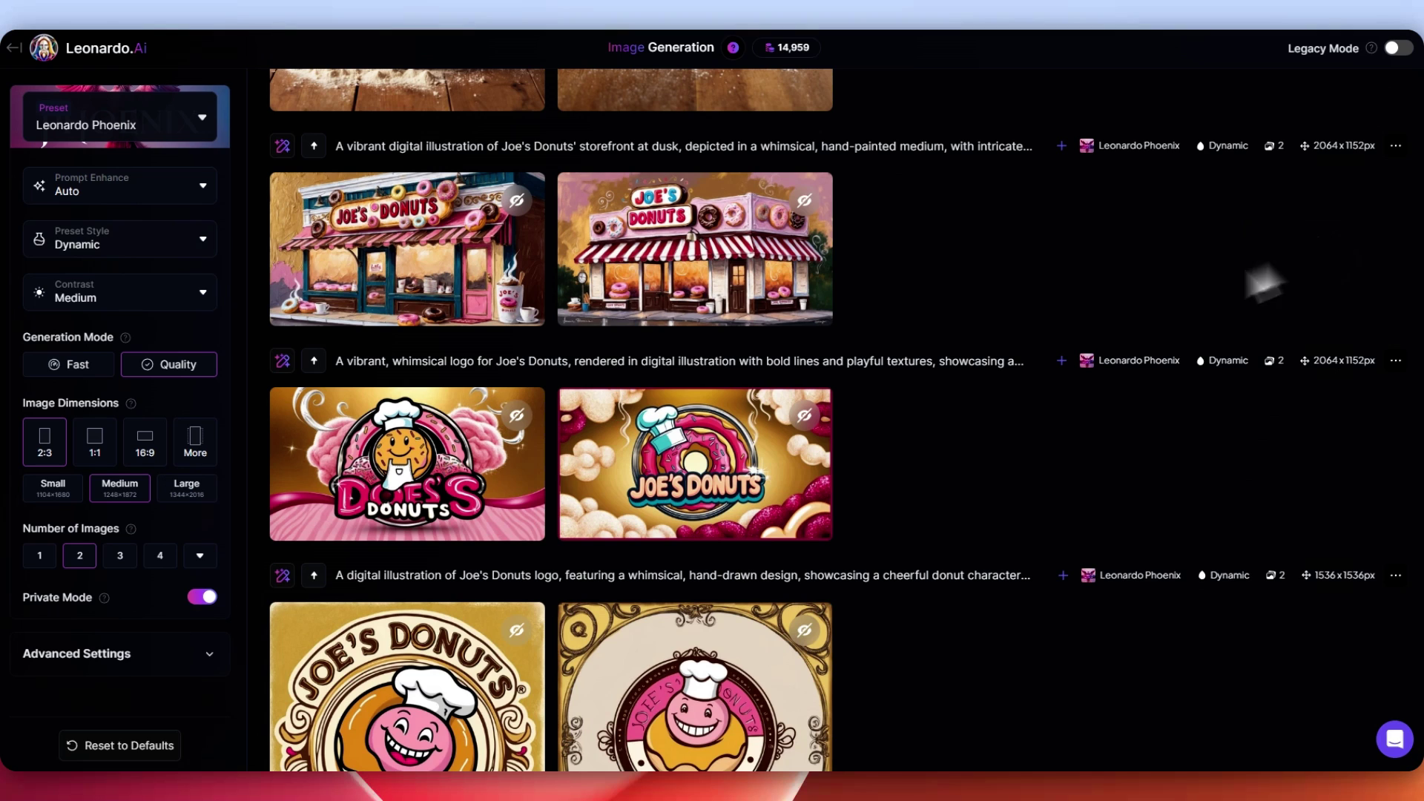
scroll(903, 395, up, 1)
scroll(895, 395, up, 2)
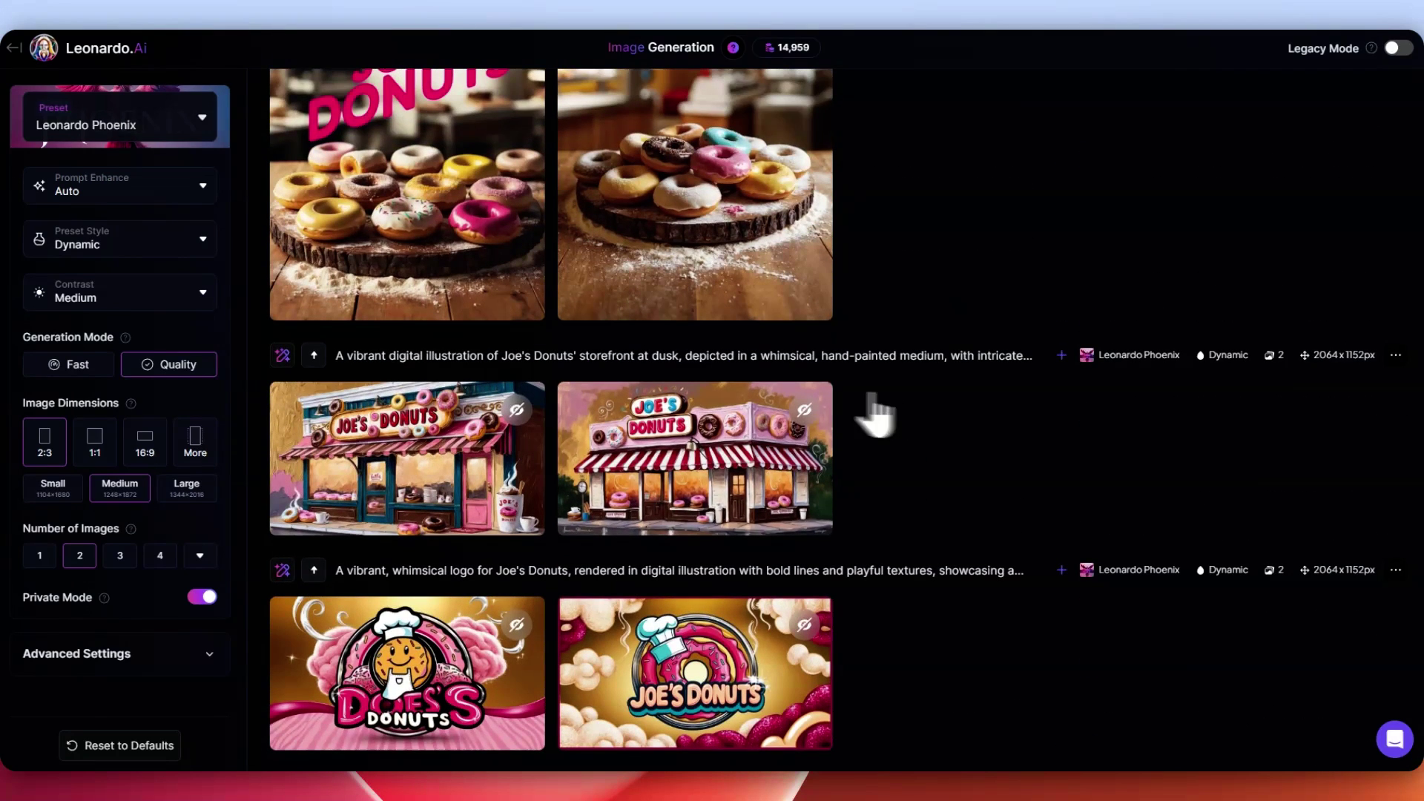
scroll(421, 409, up, 1)
scroll(421, 409, up, 3)
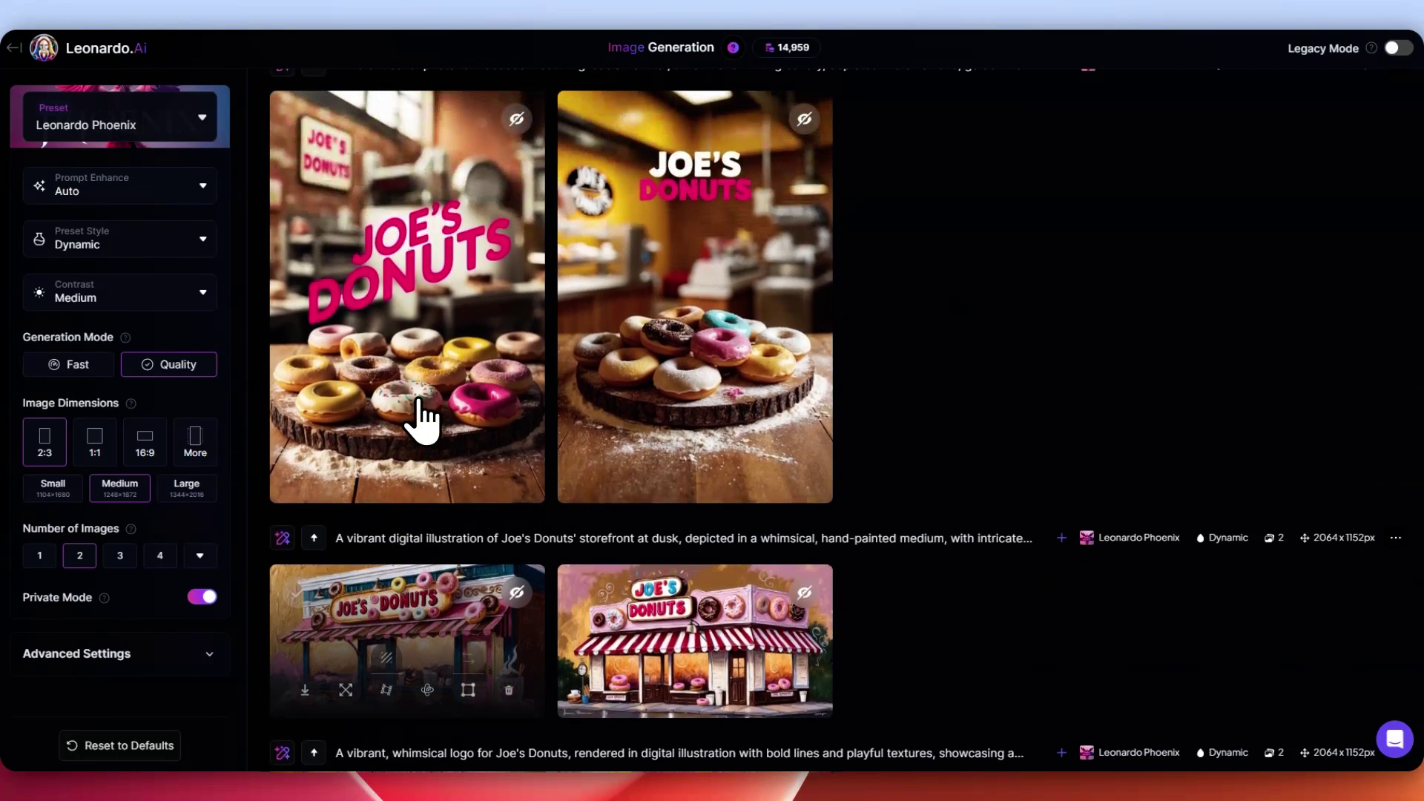
click(414, 271)
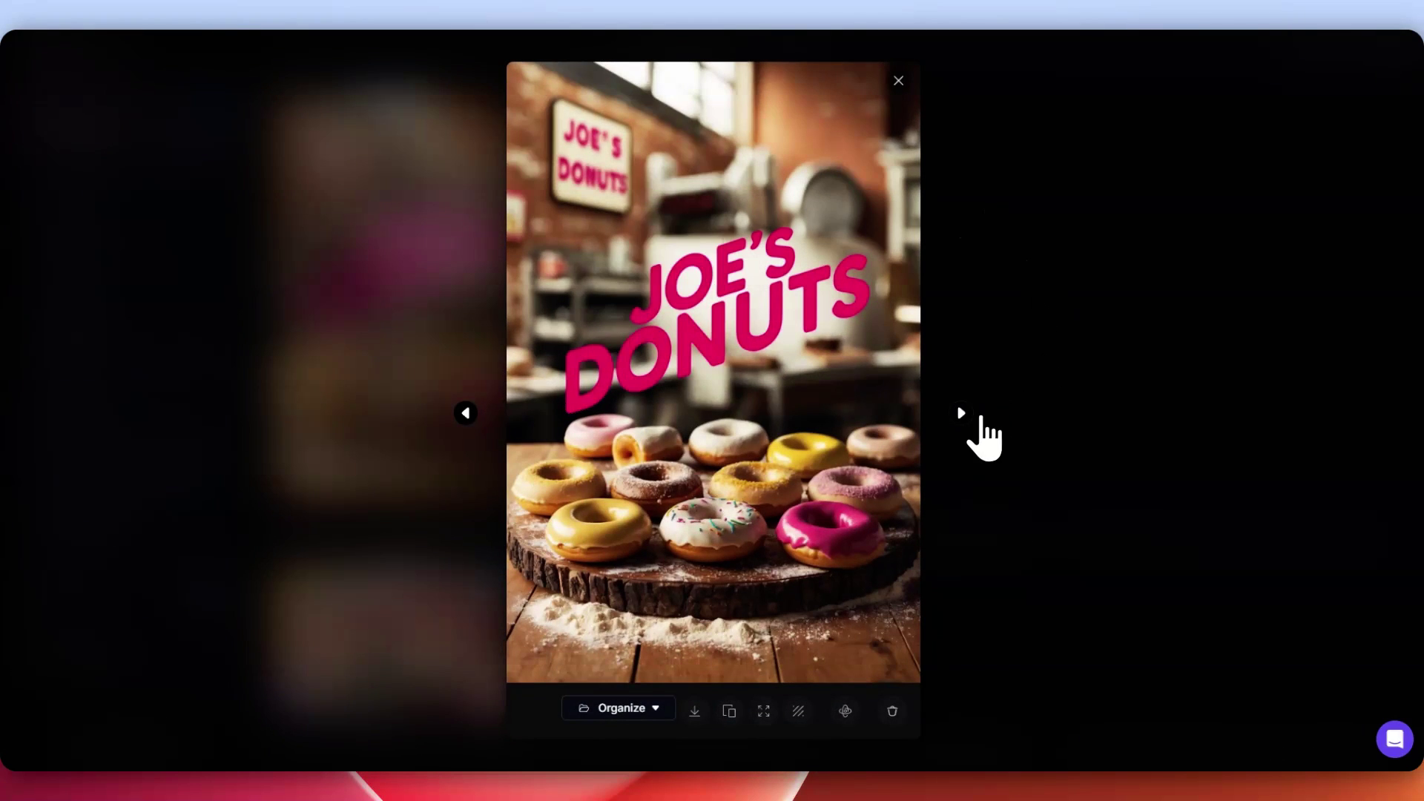
click(962, 414)
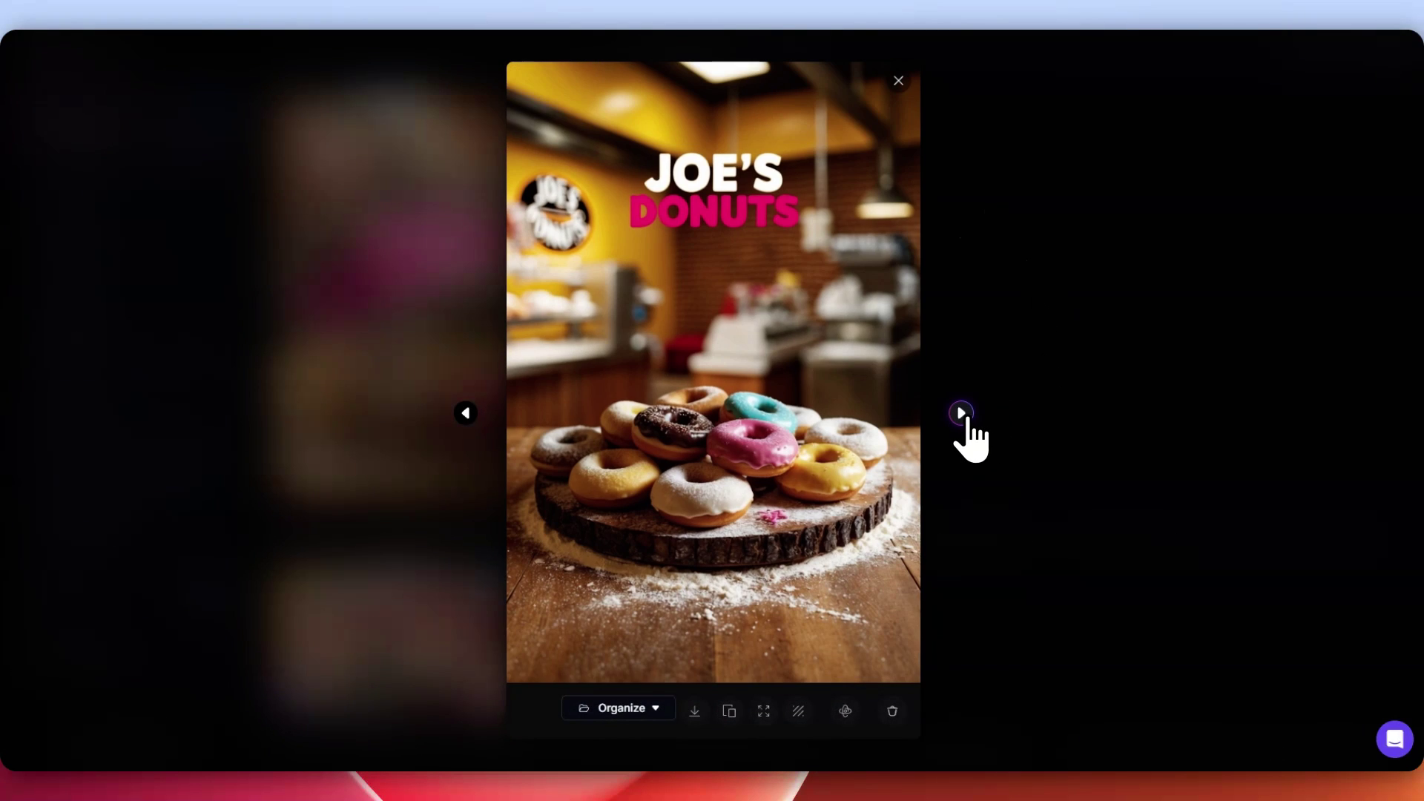
click(997, 345)
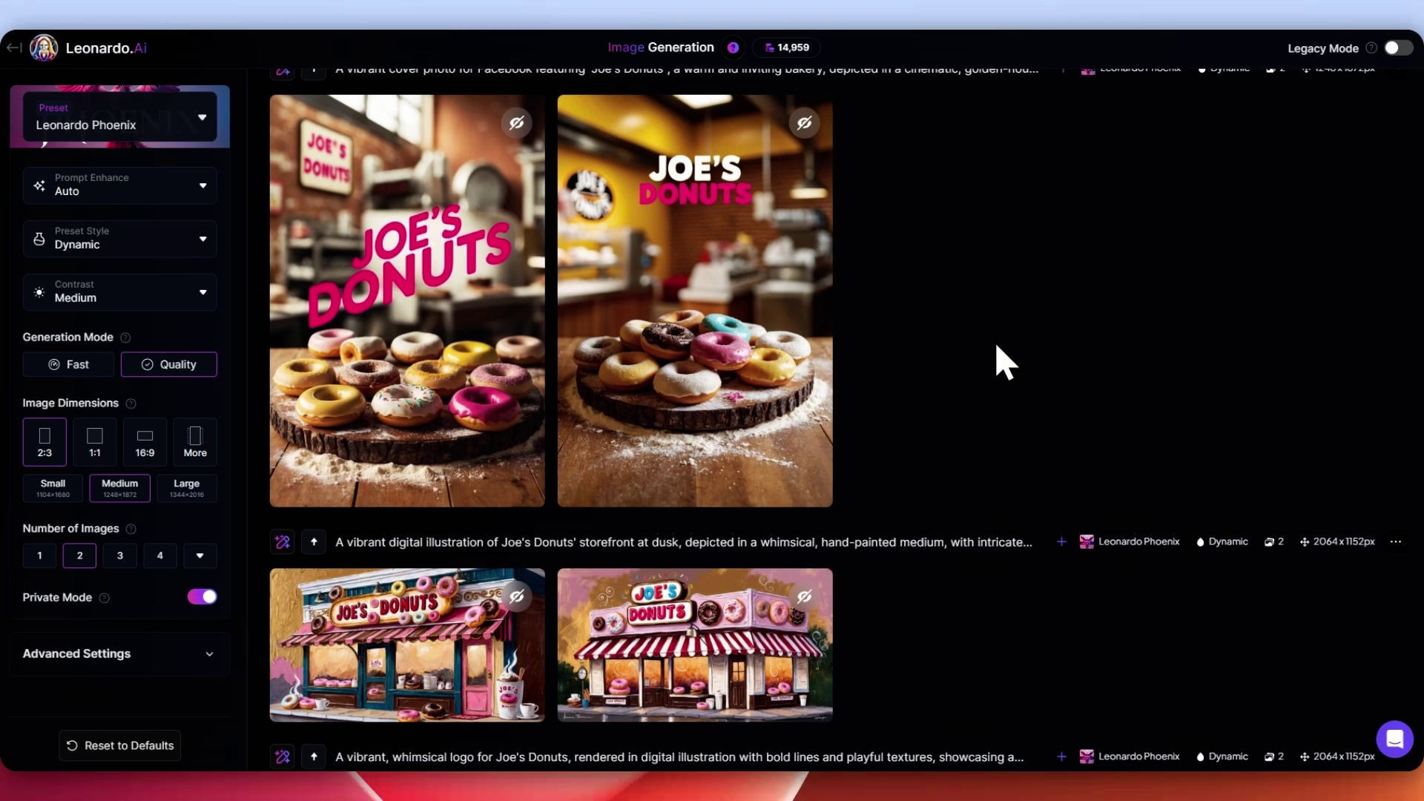
scroll(997, 345, up, 3)
scroll(997, 345, up, 3)
click(780, 236)
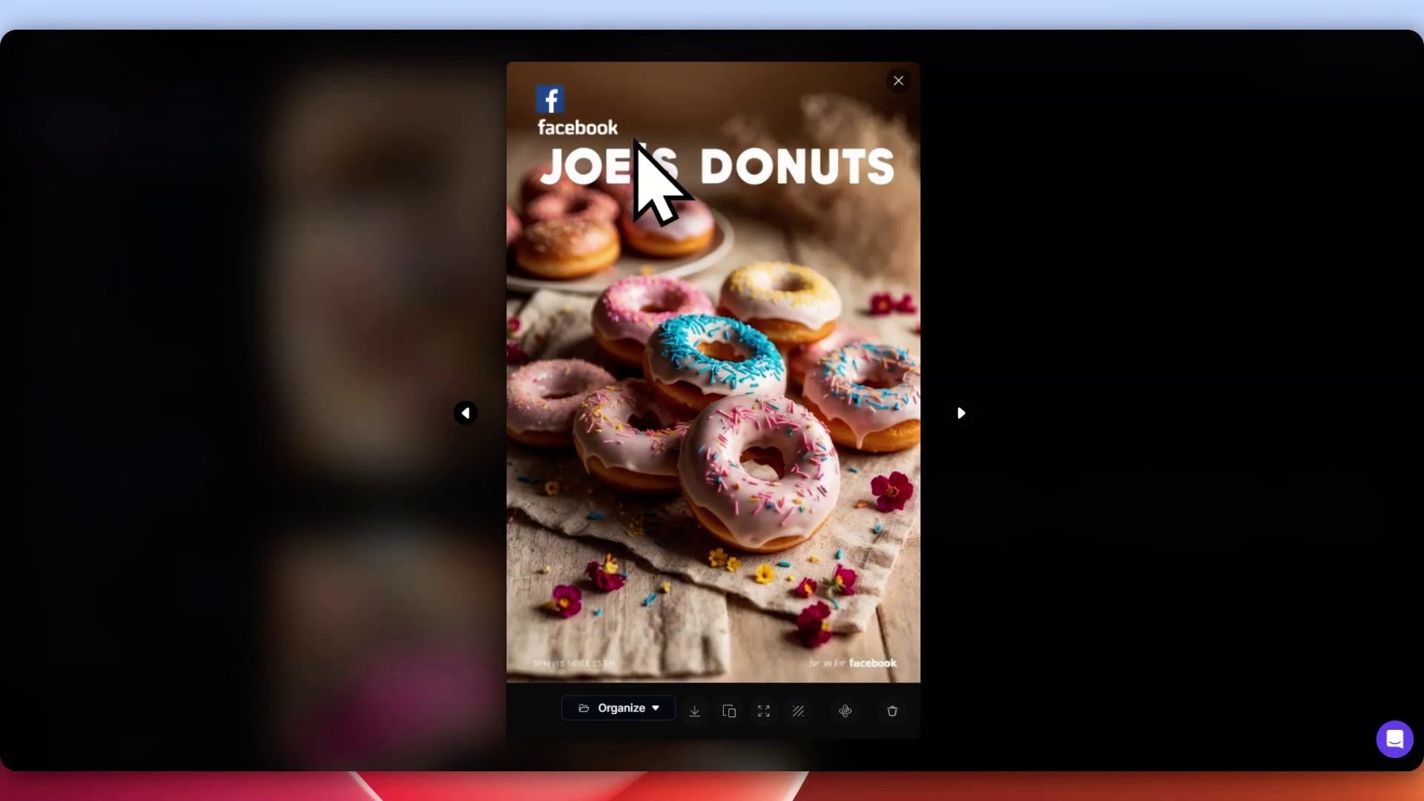
click(467, 414)
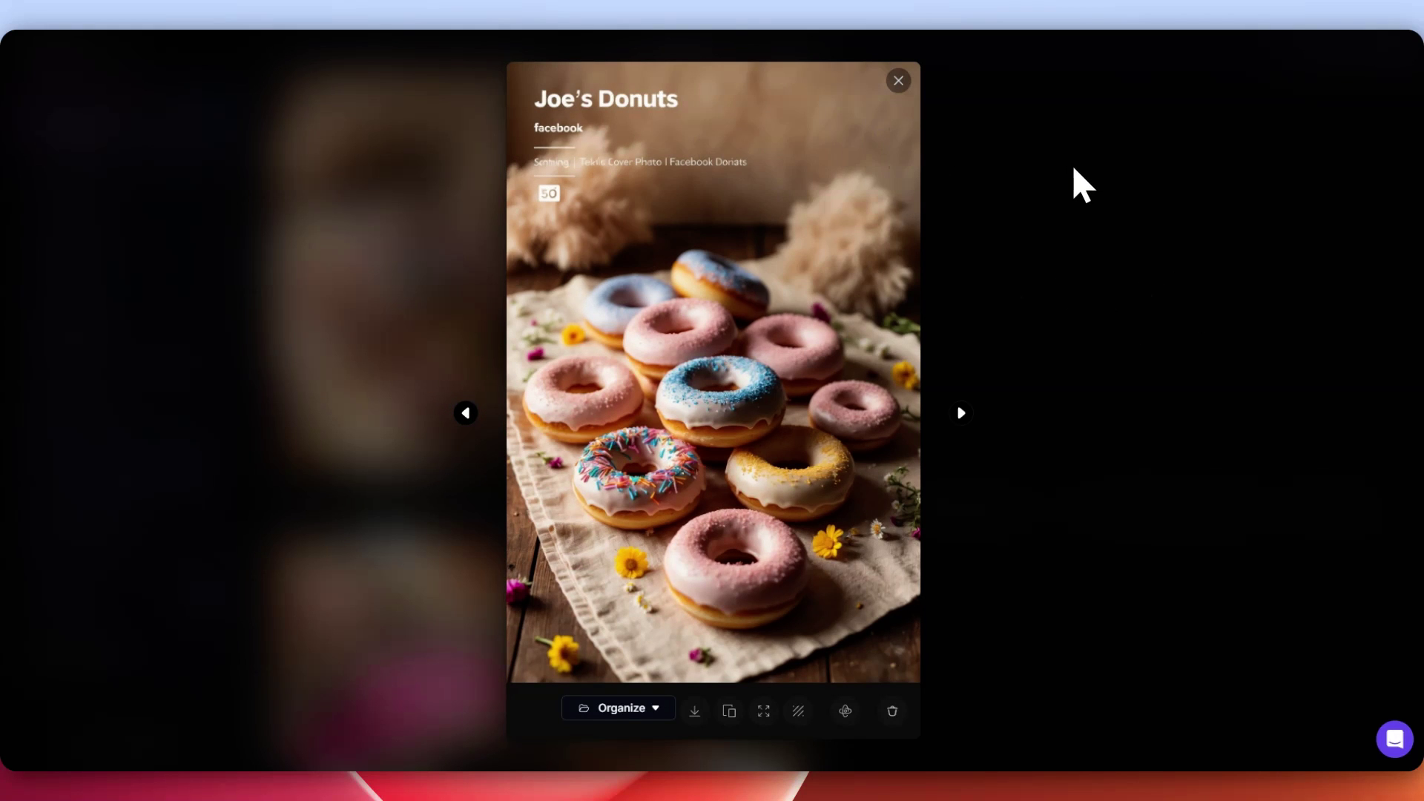
click(1045, 183)
scroll(975, 238, up, 3)
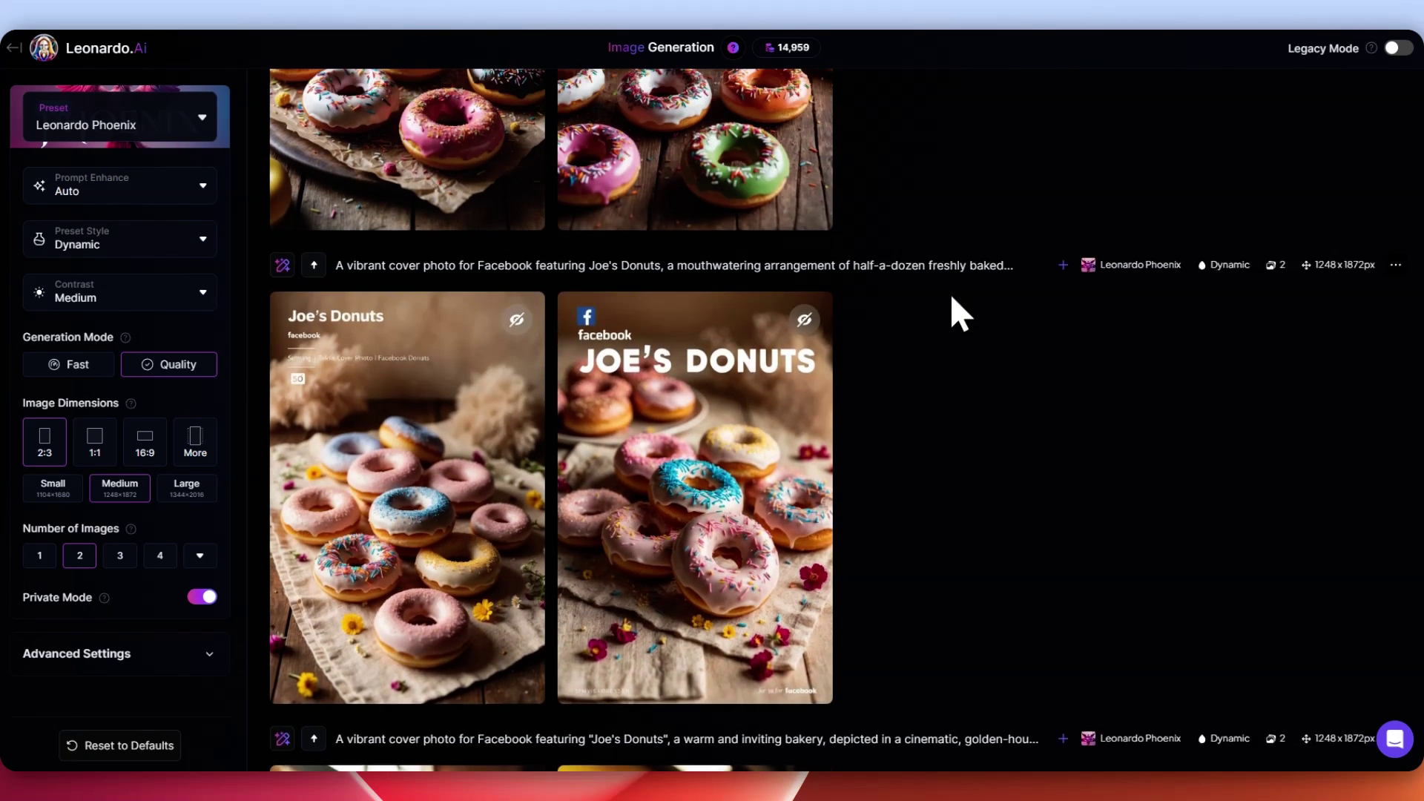
scroll(951, 309, up, 3)
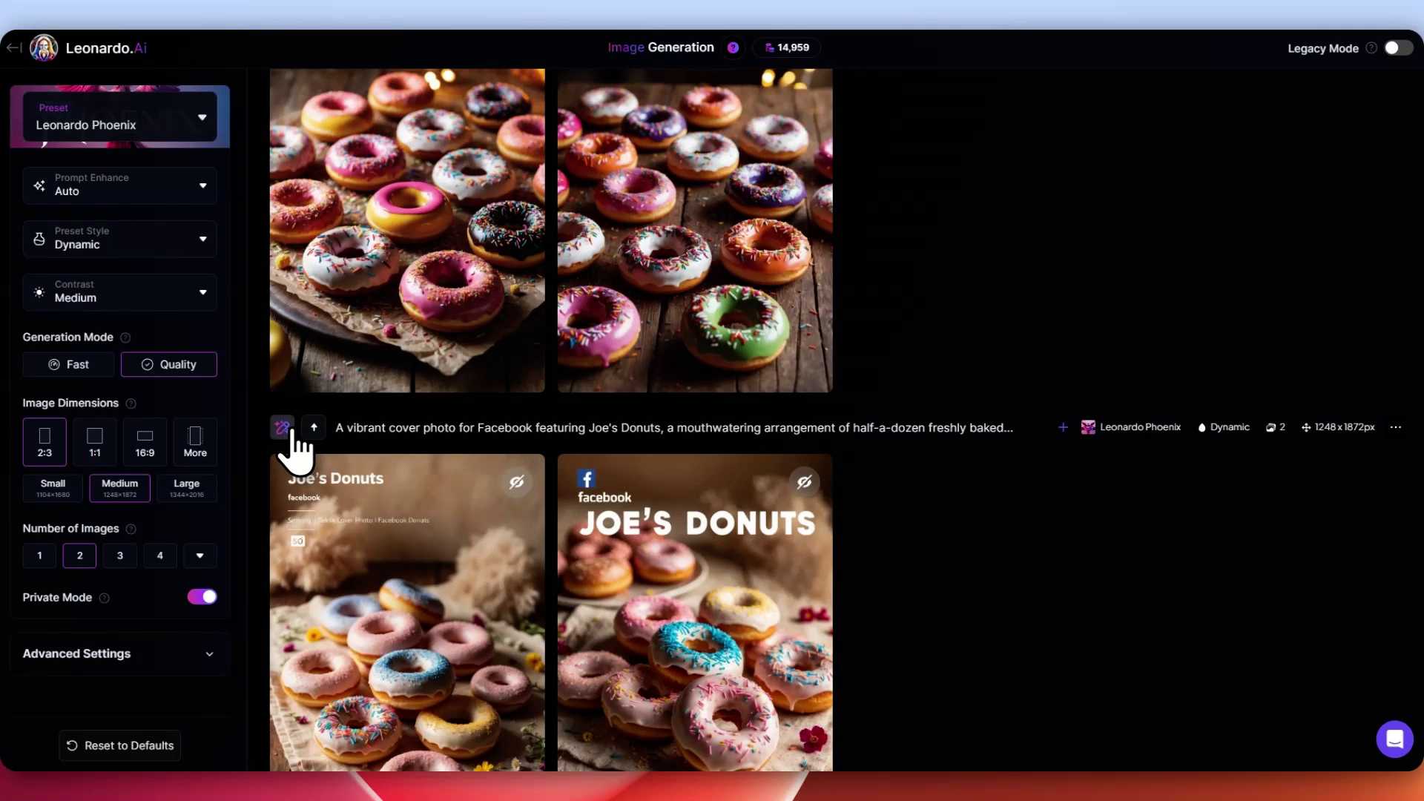
scroll(508, 452, up, 1)
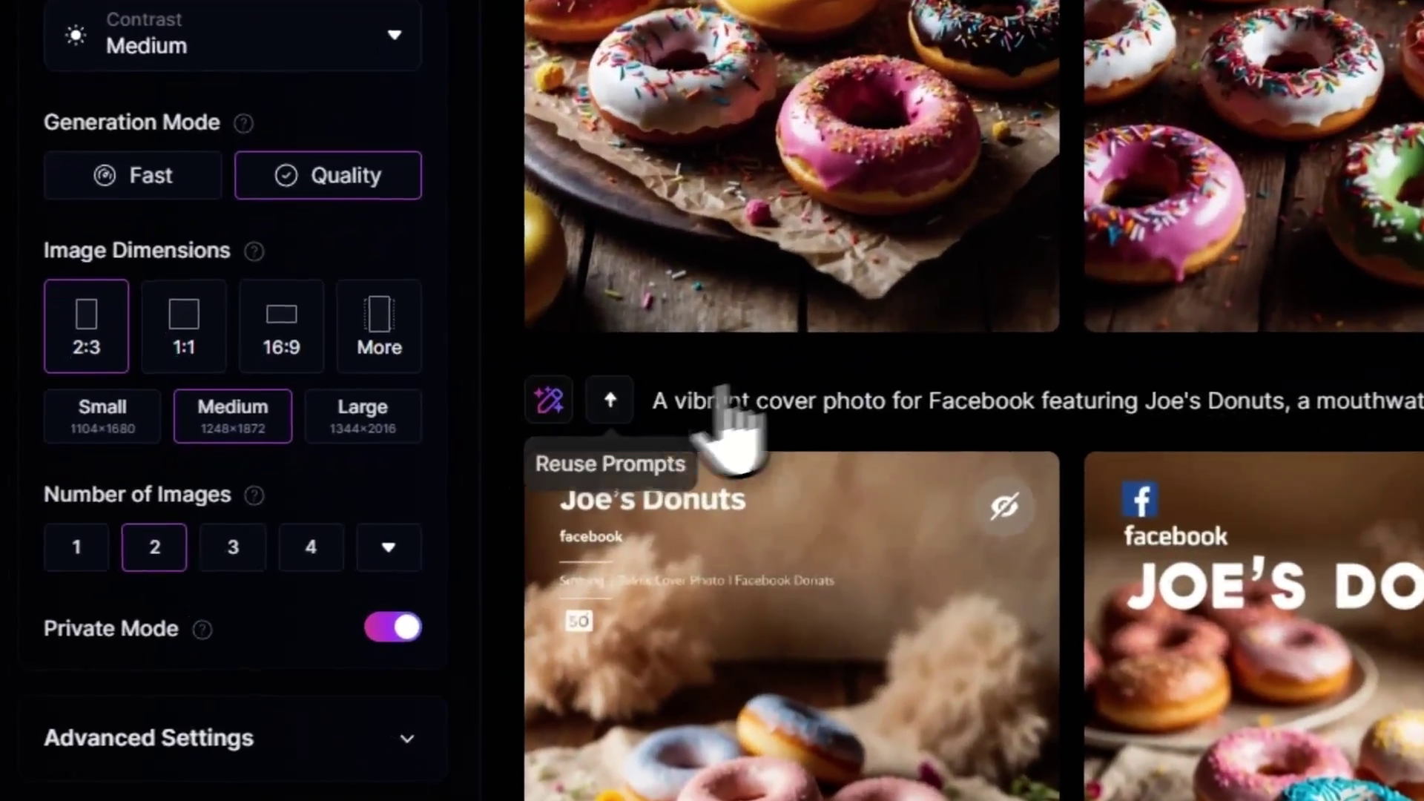
scroll(529, 460, down, 5)
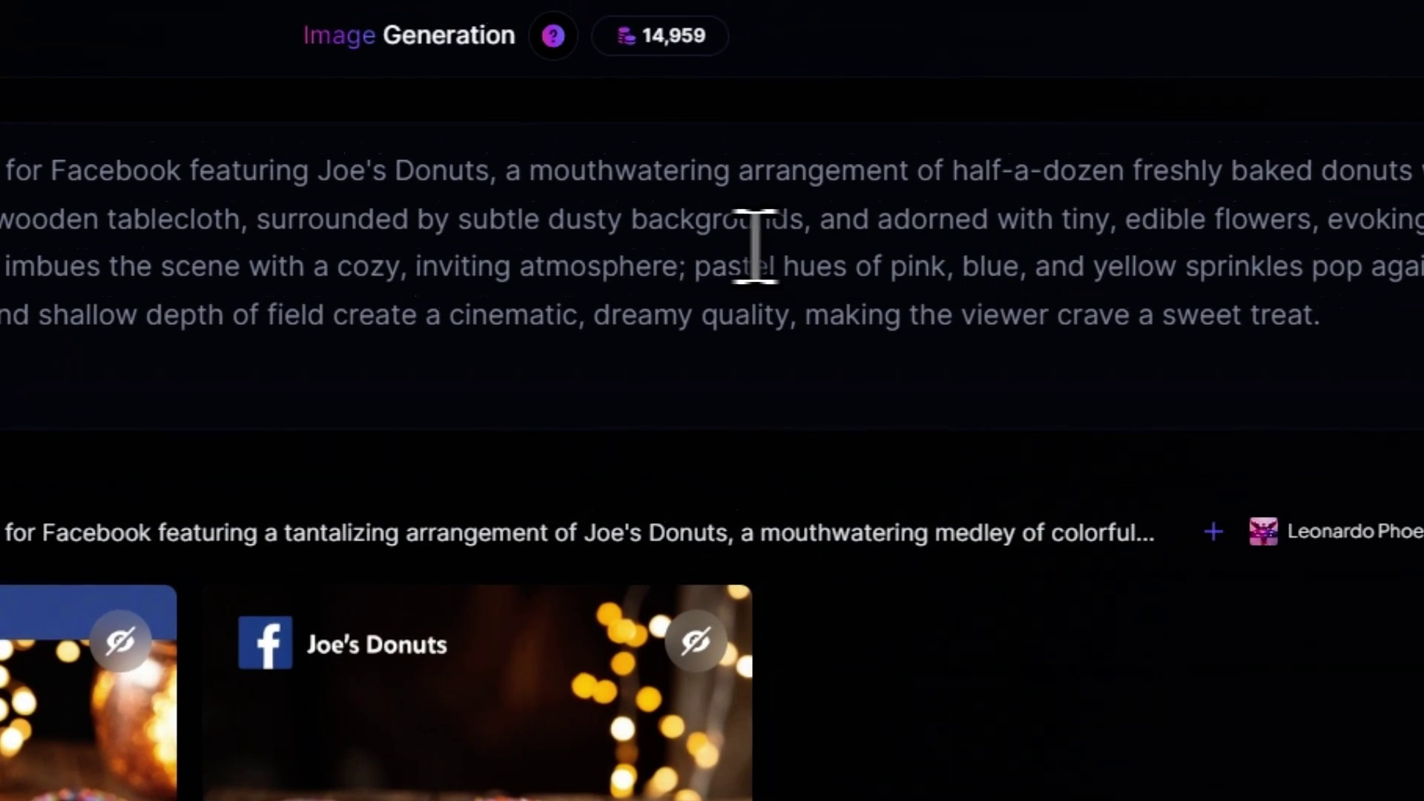
Delete 'and adorned with tiny, edible flowers' from the reused prompt and generate.
mouse_move(583, 236)
mouse_down()
mouse_move(1330, 234)
mouse_move(852, 230)
mouse_up()
click(1322, 233)
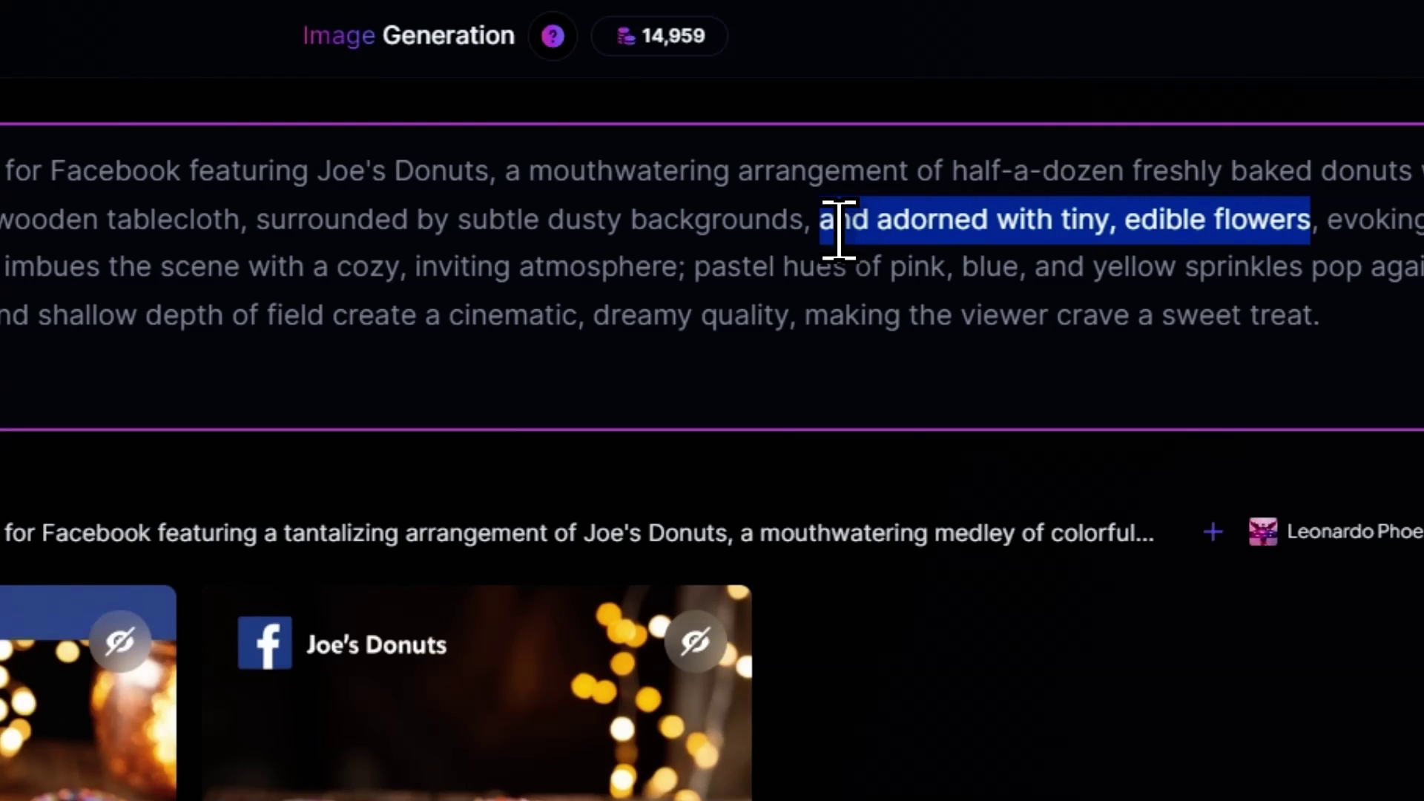
key(BackSpace)
key(BackSpace)
key(BackSpace)
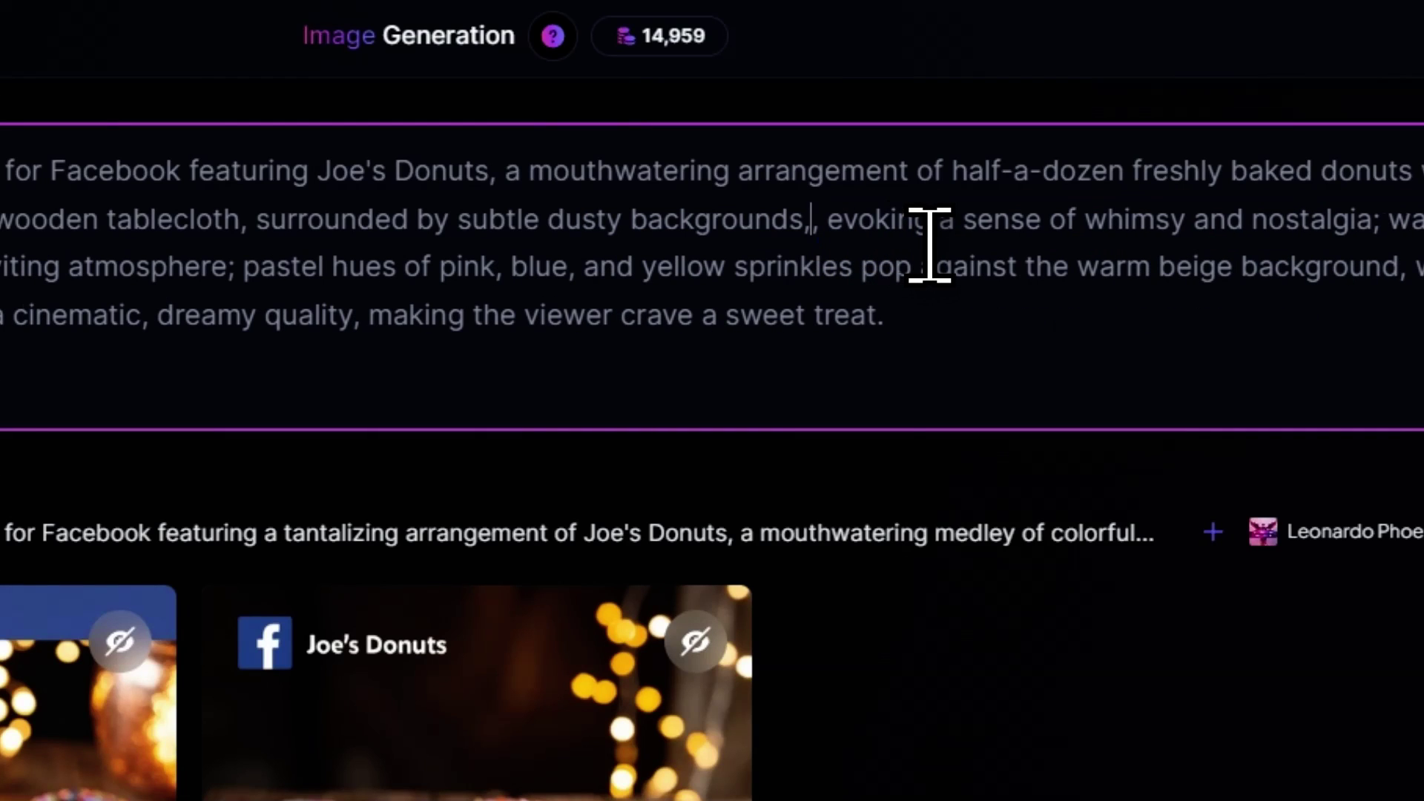
click(1224, 434)
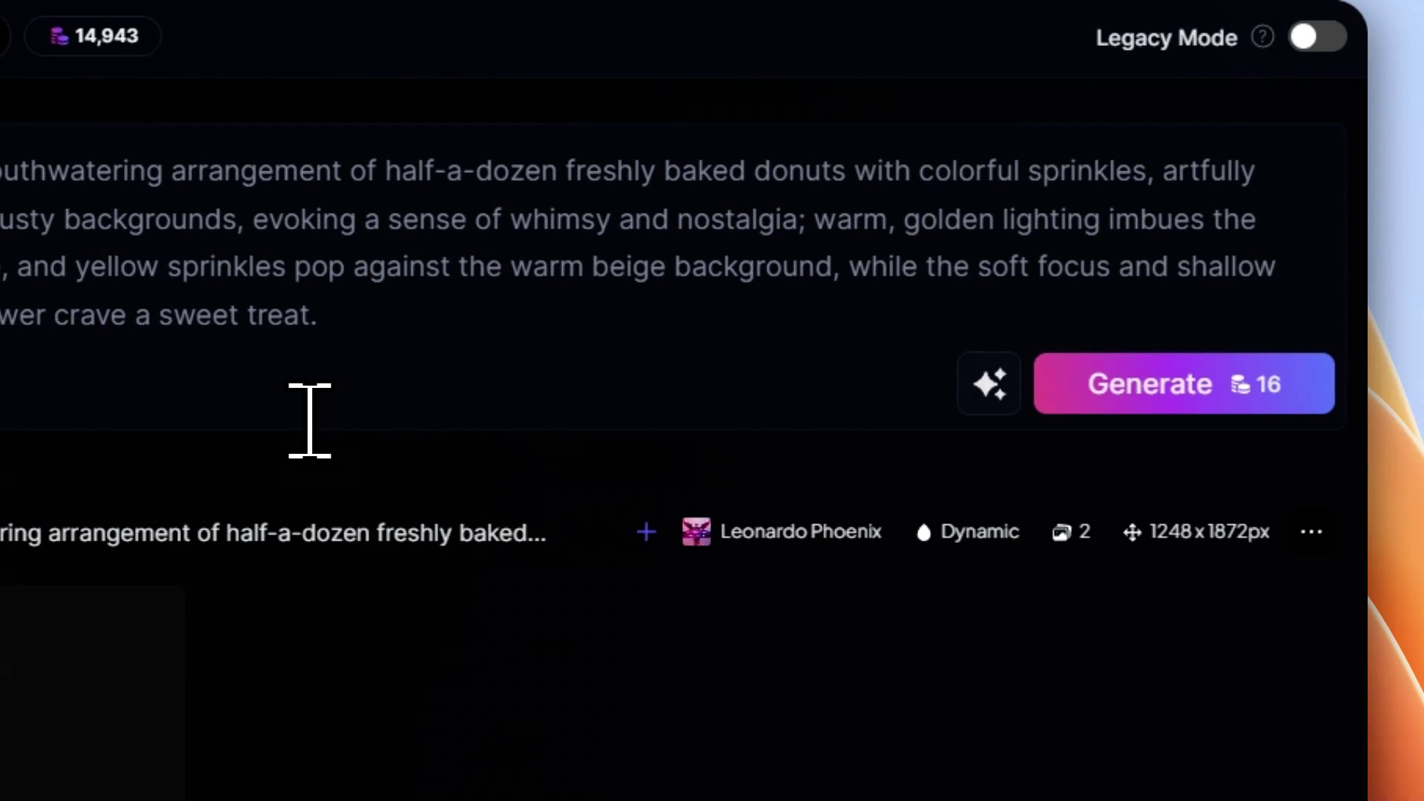
Set Prompt Enhance to Off and generate the trimmed donut prompt again.
click(139, 328)
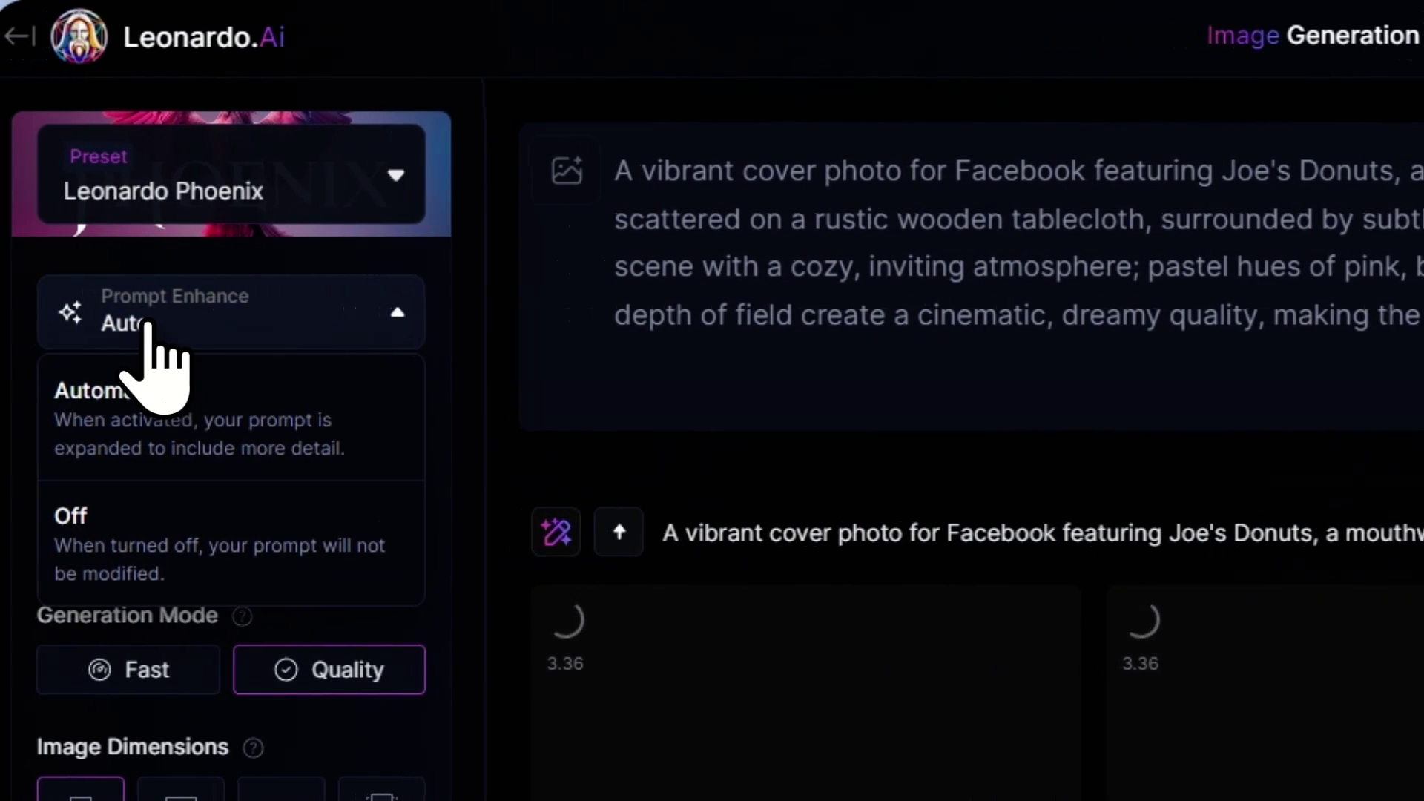
click(187, 532)
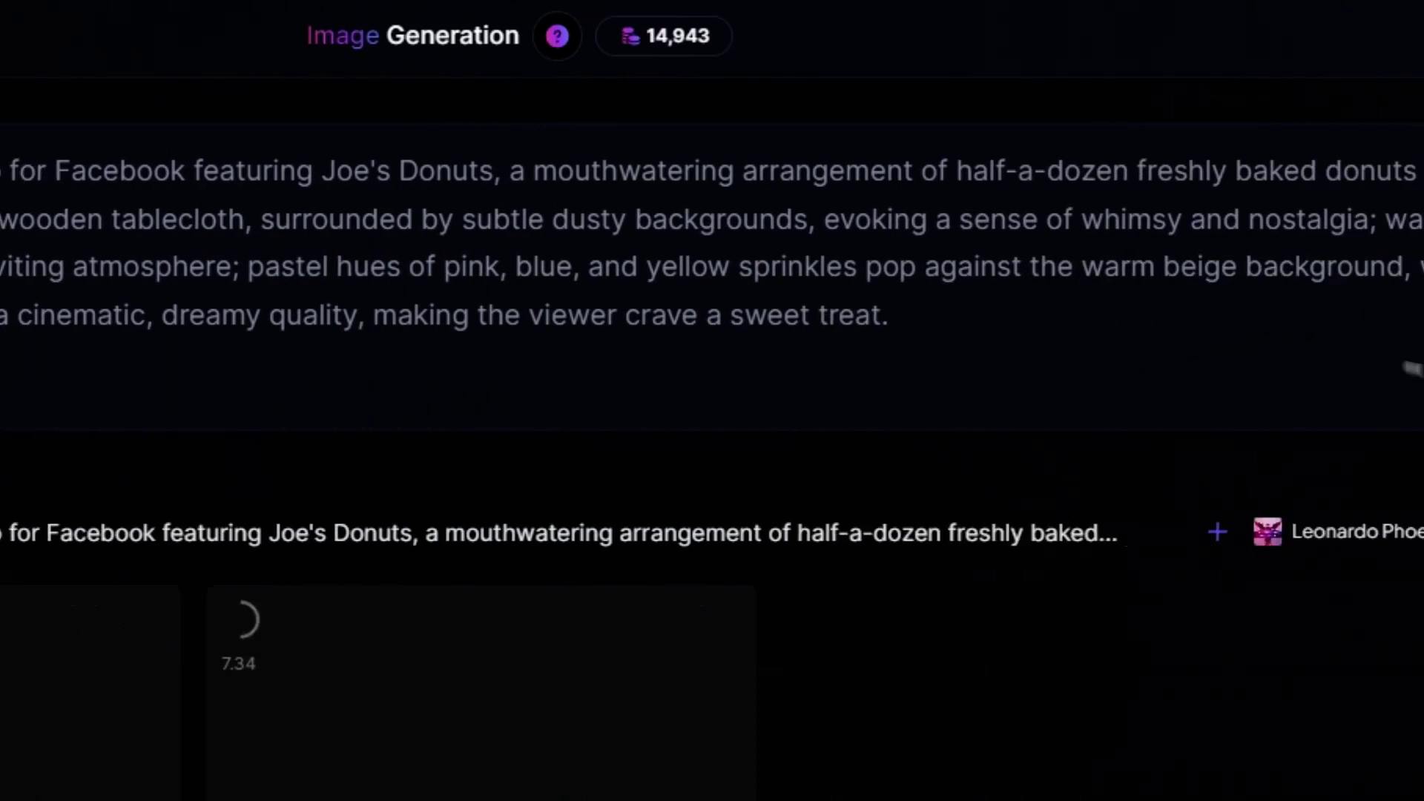
click(1239, 409)
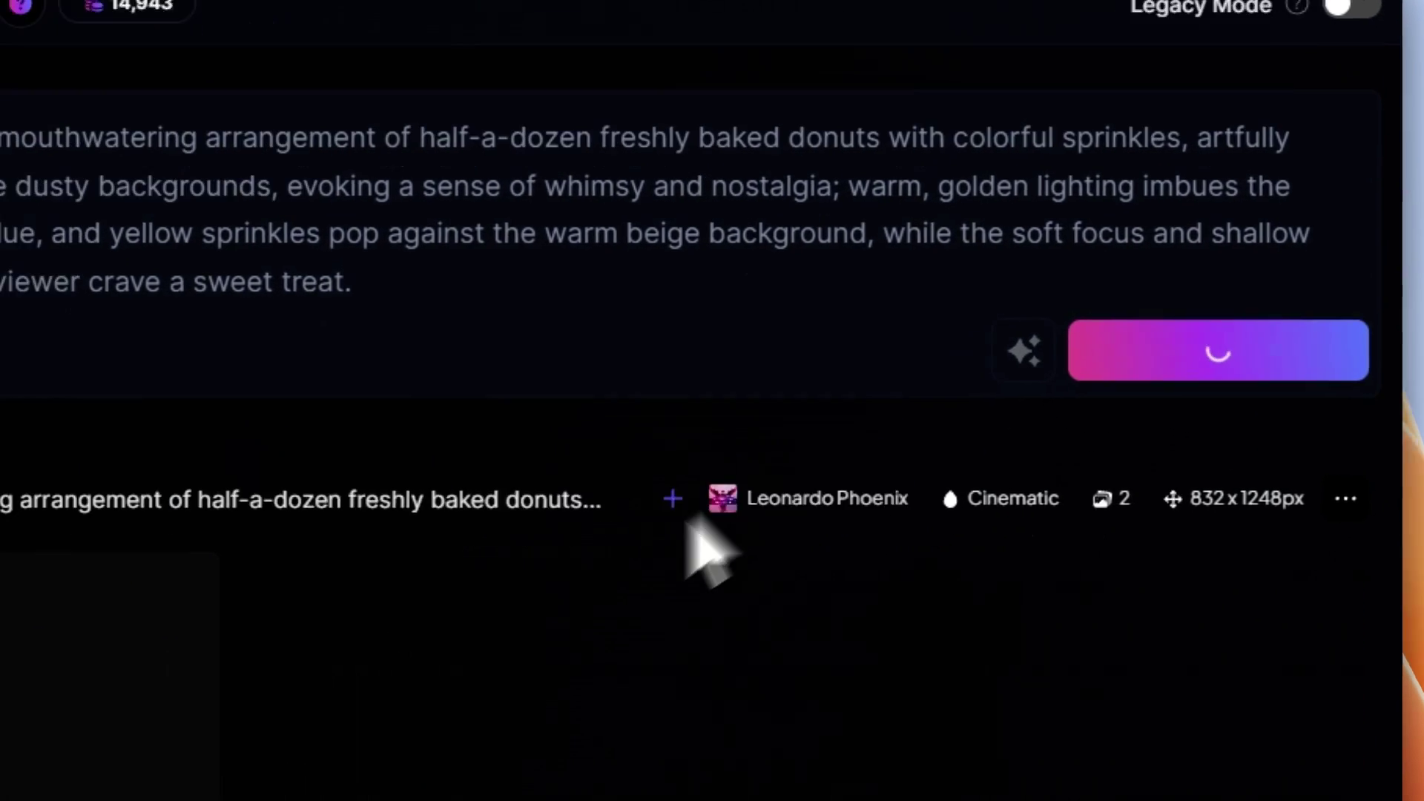